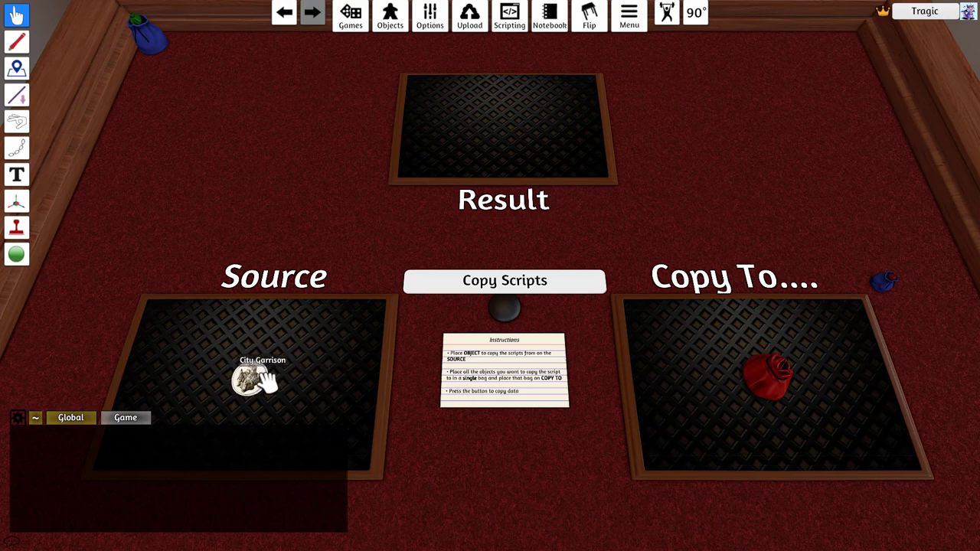
- Inspect the custom tile settings of the City Garrison token on the Source mat
{"action": "scroll", "coordinate": [261, 381], "scroll_direction": "up", "scroll_amount": 8}
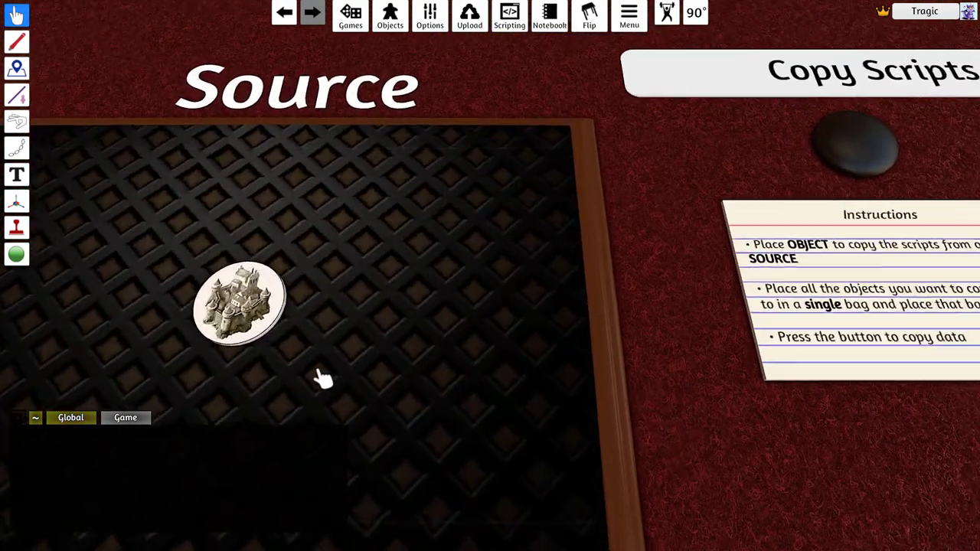
{"action": "right_click", "coordinate": [241, 282]}
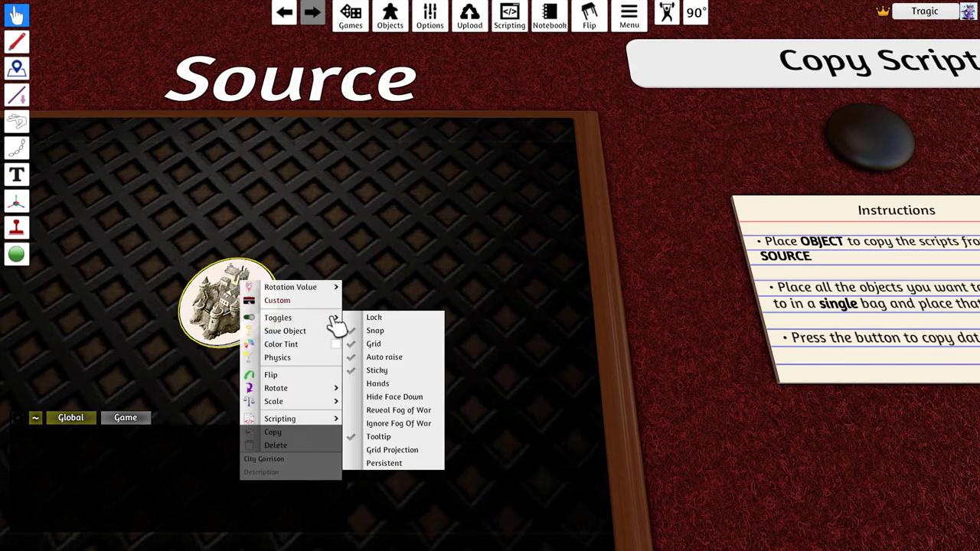
{"action": "left_click", "coordinate": [278, 300]}
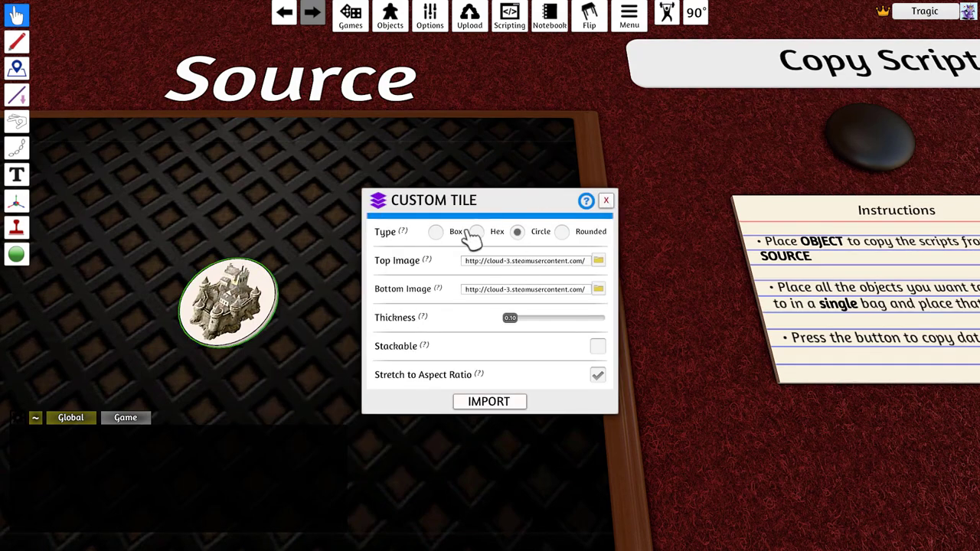
{"action": "left_click", "coordinate": [607, 202]}
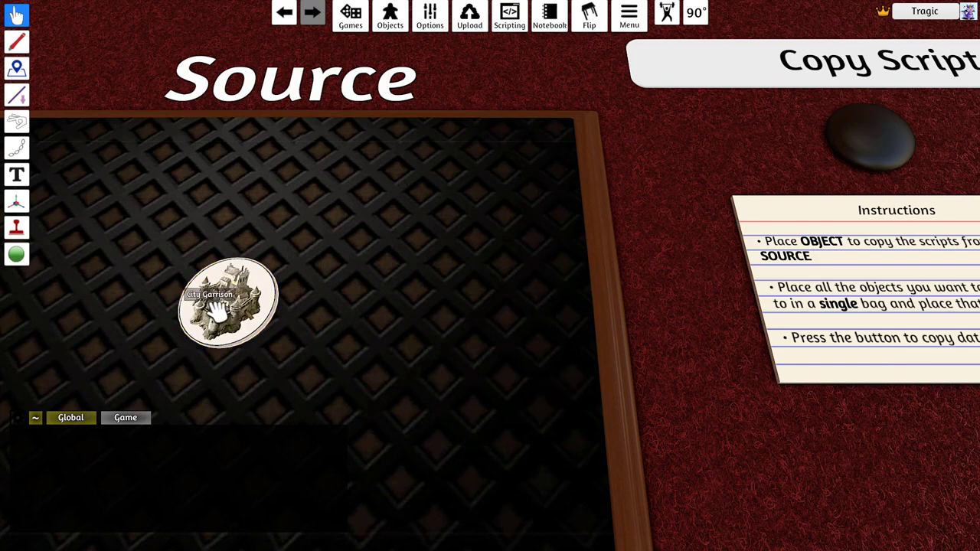
{"action": "scroll", "coordinate": [218, 310], "scroll_direction": "down", "scroll_amount": 5}
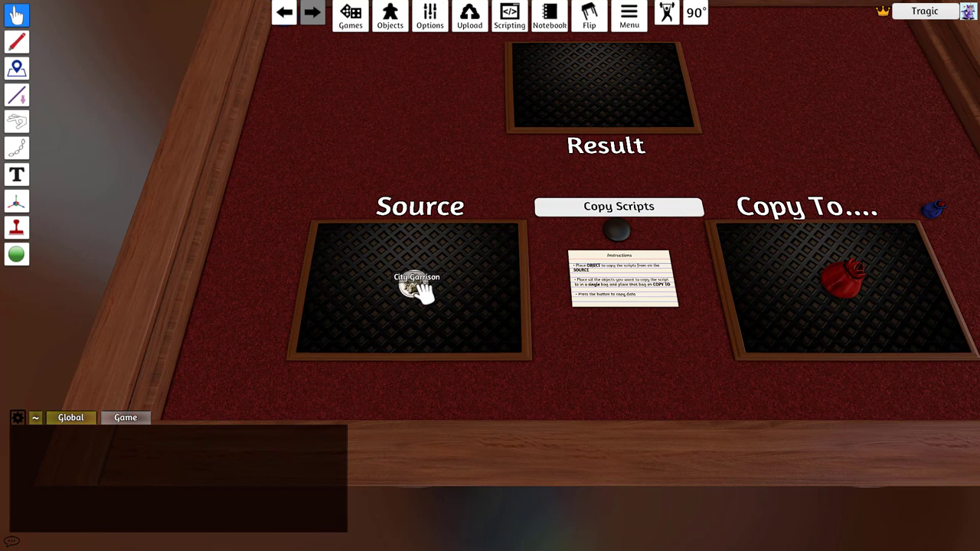
- Switch the token on the Source mat to its Ice Catapult side
{"action": "key", "text": "Page_Down"}
{"action": "mouse_move", "coordinate": [420, 285]}
{"action": "key", "text": "d"}
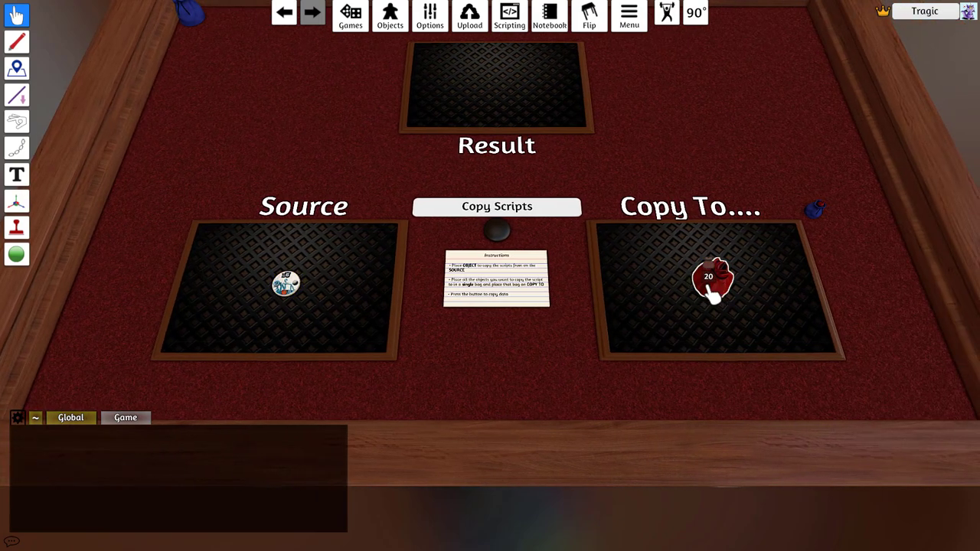
- Take a token out of the red Copy To bag and view its script in Atom, returning to the game table
{"action": "left_click_drag", "start_coordinate": [712, 291], "coordinate": [647, 301]}
{"action": "right_click", "coordinate": [642, 299]}
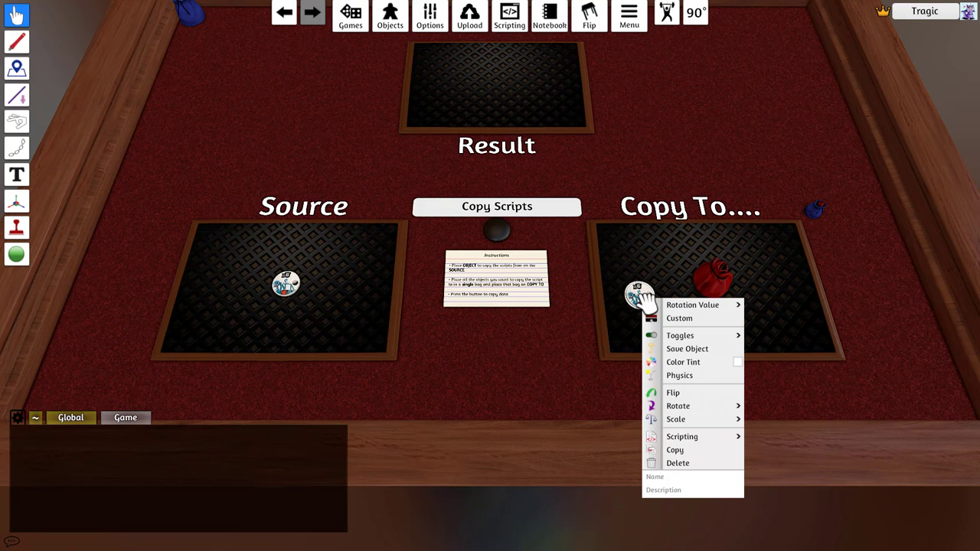
{"action": "mouse_move", "coordinate": [728, 438]}
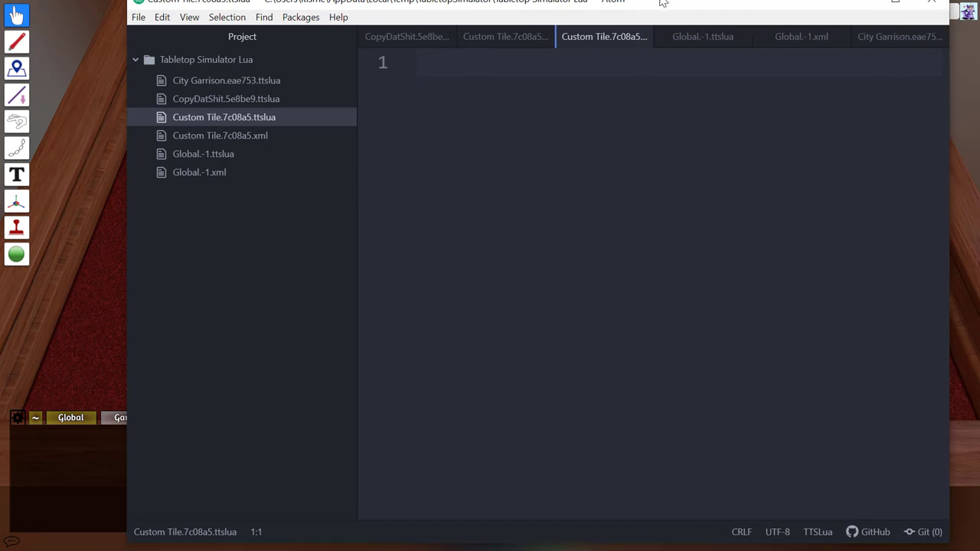
{"action": "left_click", "coordinate": [75, 324]}
- View the script of the Ice Catapult token on the Source mat in Atom
{"action": "right_click", "coordinate": [300, 282]}
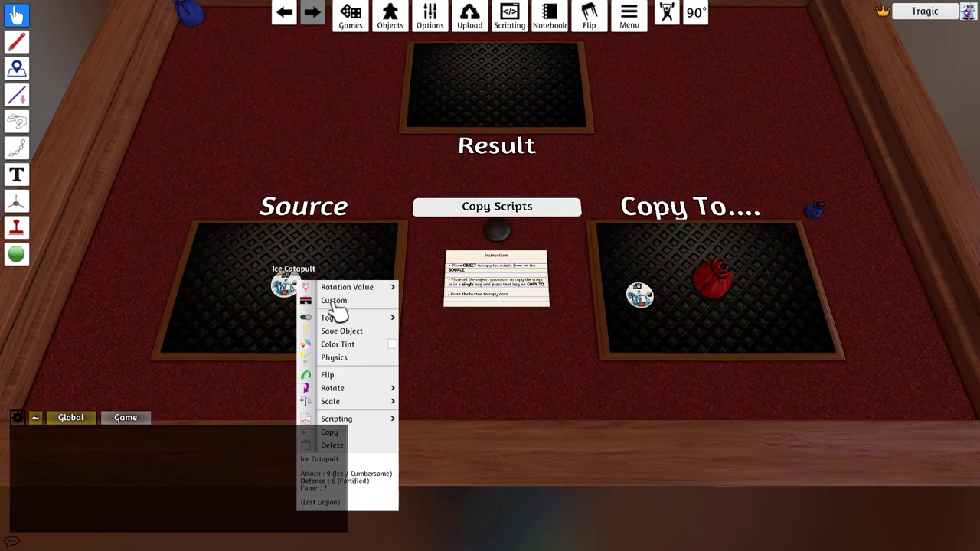
{"action": "mouse_move", "coordinate": [380, 401]}
{"action": "mouse_move", "coordinate": [383, 422]}
{"action": "left_click", "coordinate": [434, 428]}
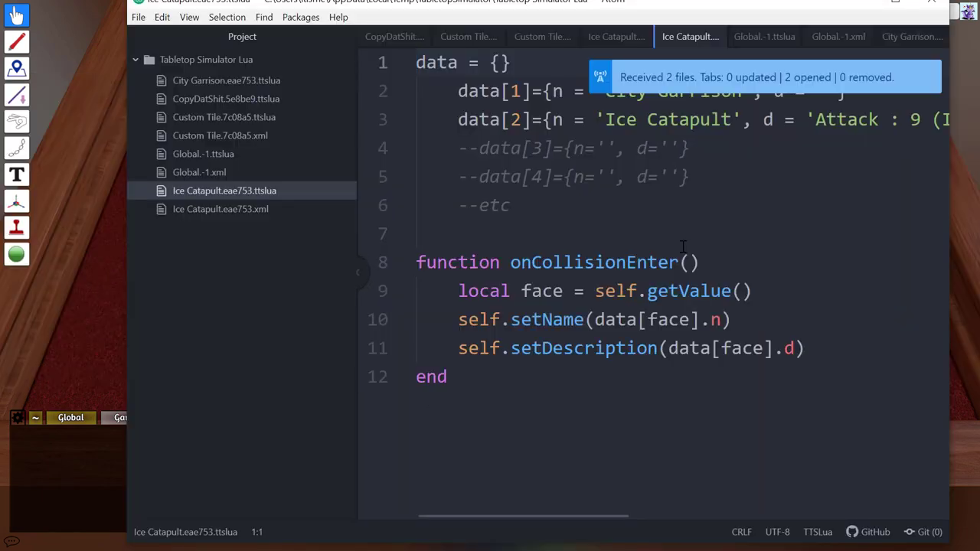
{"action": "left_click", "coordinate": [875, 320]}
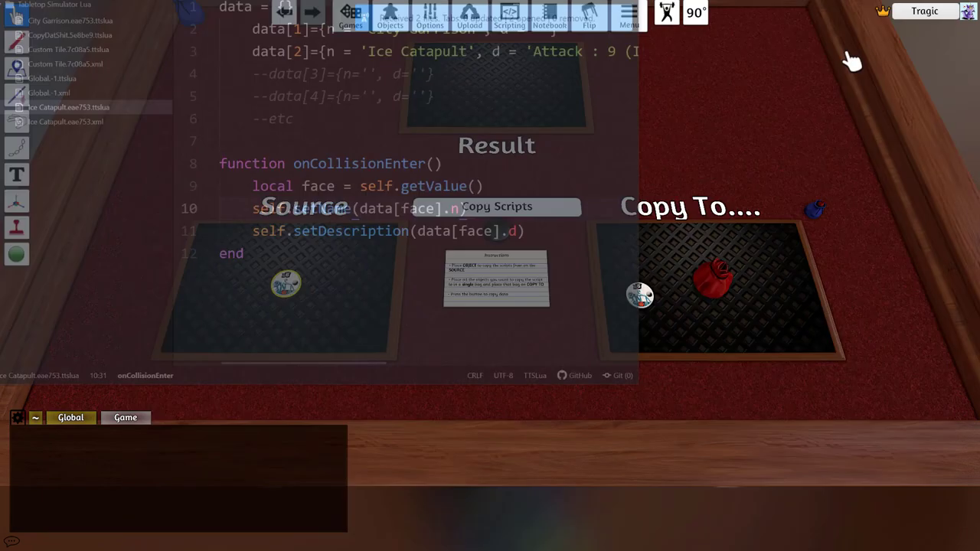
- Return the loose token to the red Copy To bag on the game table and run Copy Scripts
{"action": "left_click_drag", "start_coordinate": [652, 306], "coordinate": [732, 305]}
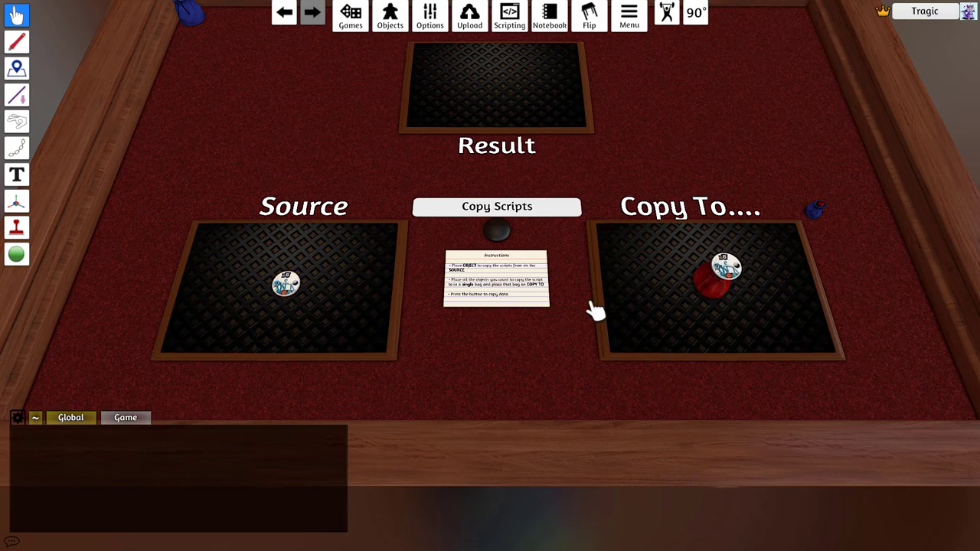
{"action": "scroll", "coordinate": [520, 232], "scroll_direction": "up", "scroll_amount": 3}
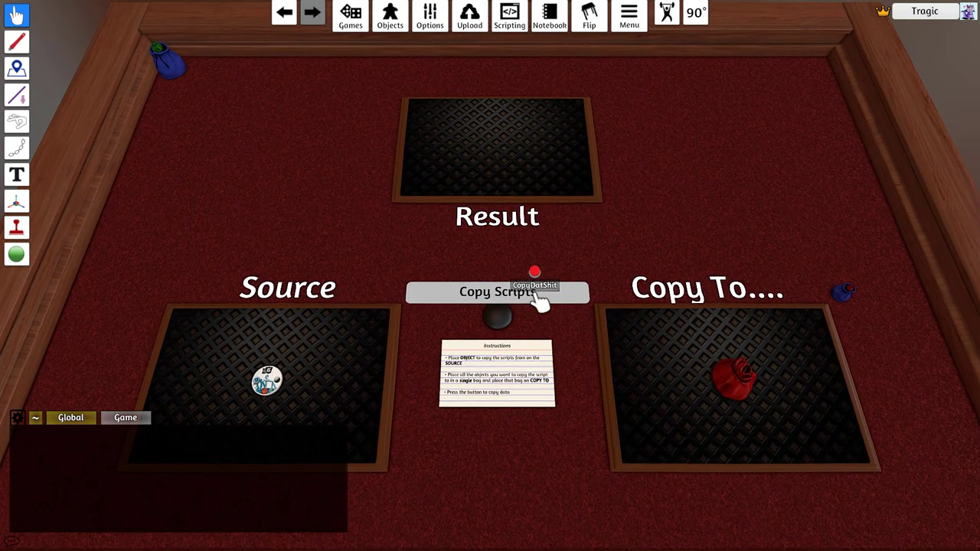
{"action": "left_click", "coordinate": [536, 295]}
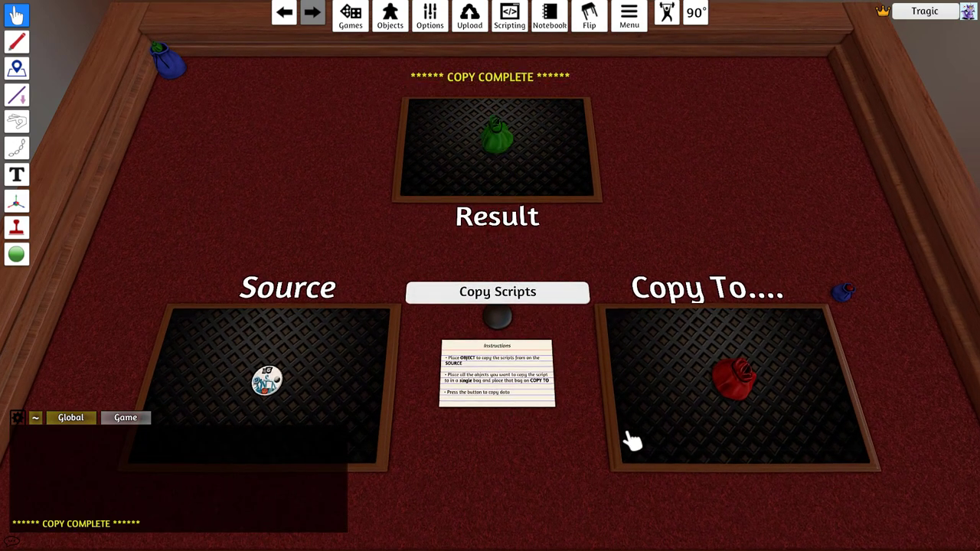
- Take tokens out of the green Result bag and flip them to check the copied script
{"action": "left_click_drag", "start_coordinate": [519, 148], "coordinate": [552, 130]}
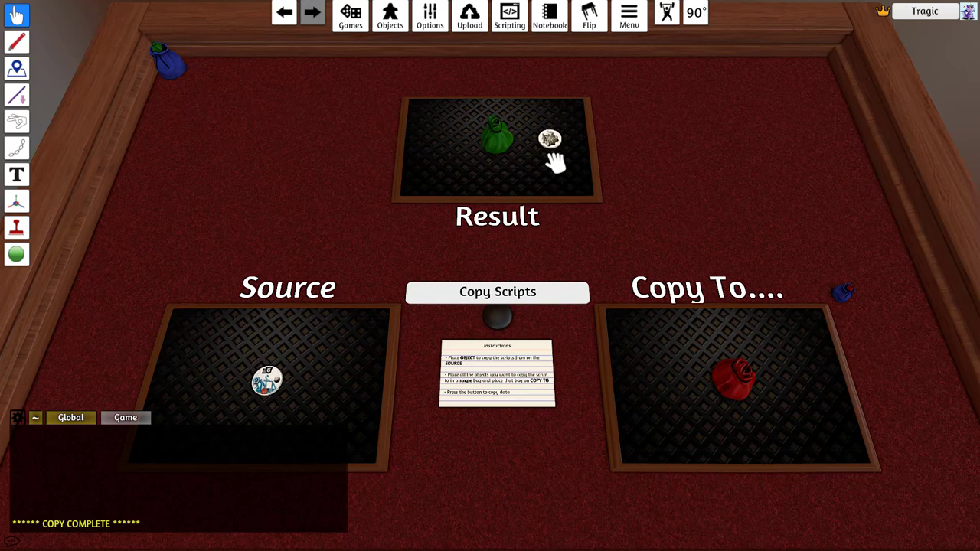
{"action": "scroll", "coordinate": [587, 188], "scroll_direction": "up", "scroll_amount": 5}
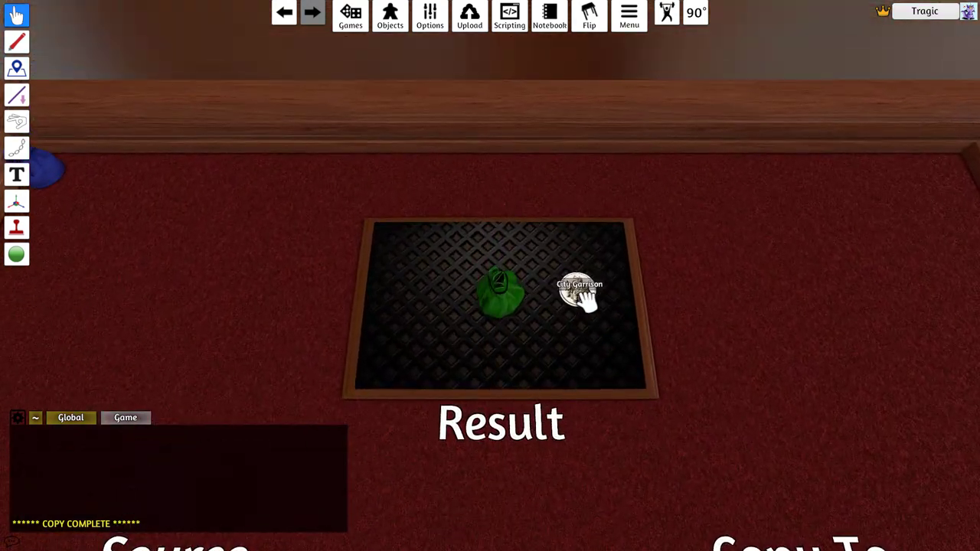
{"action": "key", "text": "f"}
{"action": "left_click", "coordinate": [507, 302]}
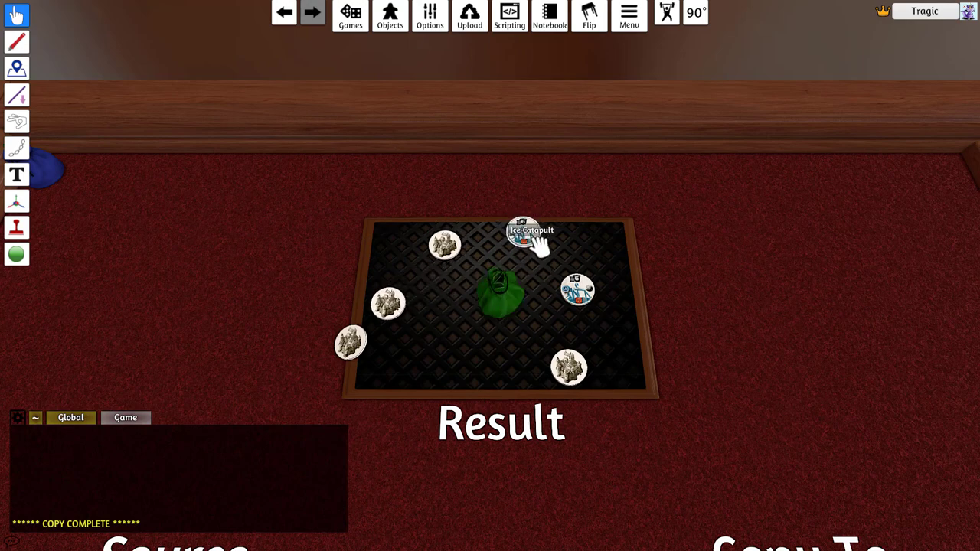
- Delete the green bag and all the tokens on the Result mat and restore the saved overview camera
{"action": "left_click_drag", "start_coordinate": [679, 201], "coordinate": [301, 435]}
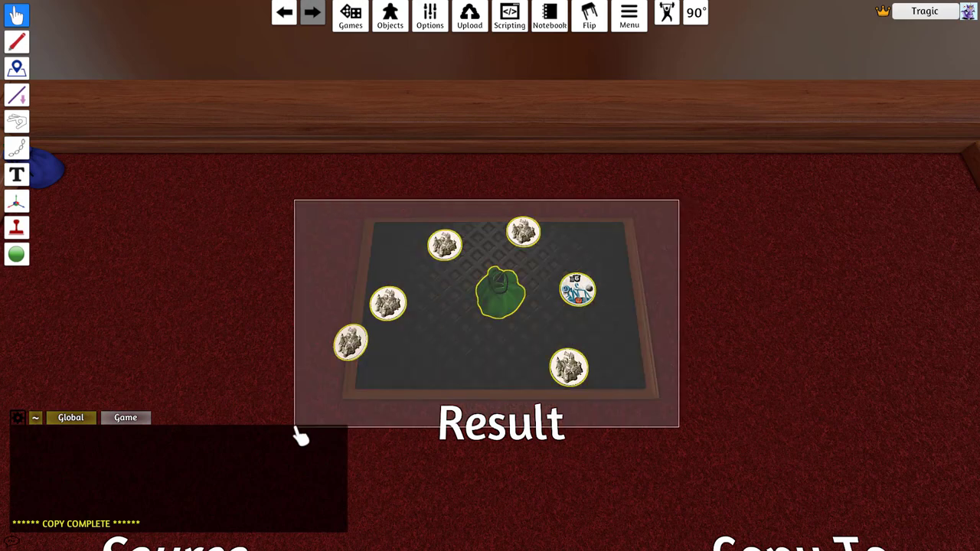
{"action": "key", "text": "Delete"}
{"action": "key", "text": "0"}
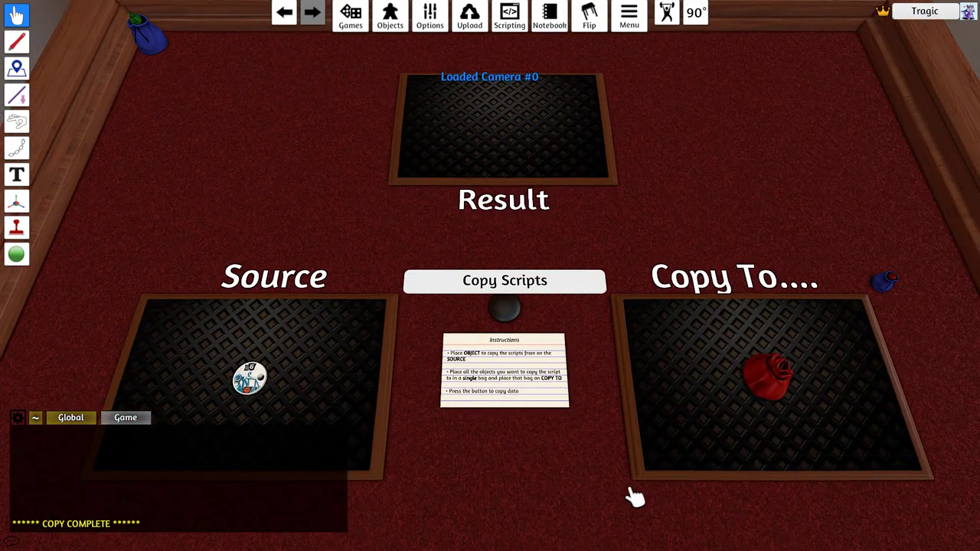
- Open the script of the Ice Catapult token on the Source mat in Atom
{"action": "right_click", "coordinate": [249, 375]}
{"action": "mouse_move", "coordinate": [310, 394]}
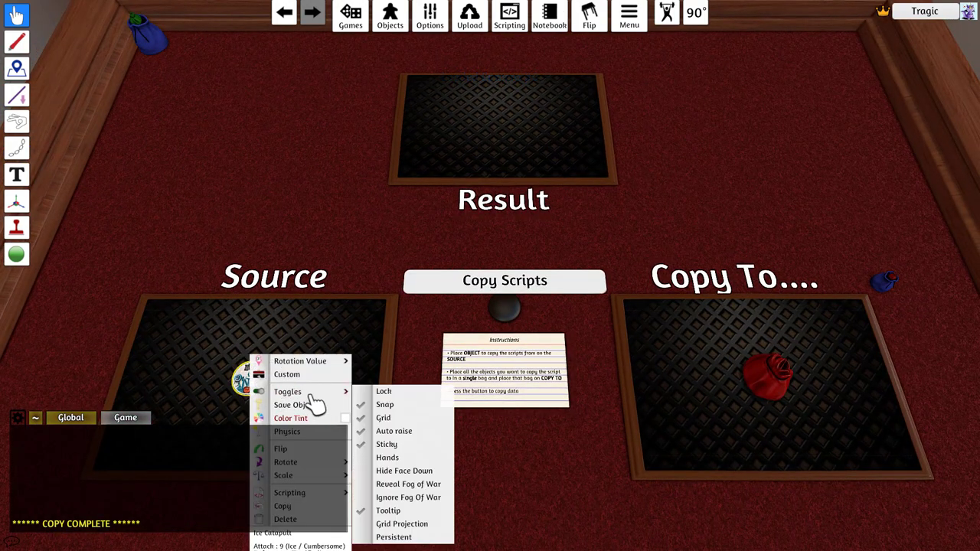
{"action": "left_click", "coordinate": [362, 411]}
{"action": "right_click", "coordinate": [247, 380]}
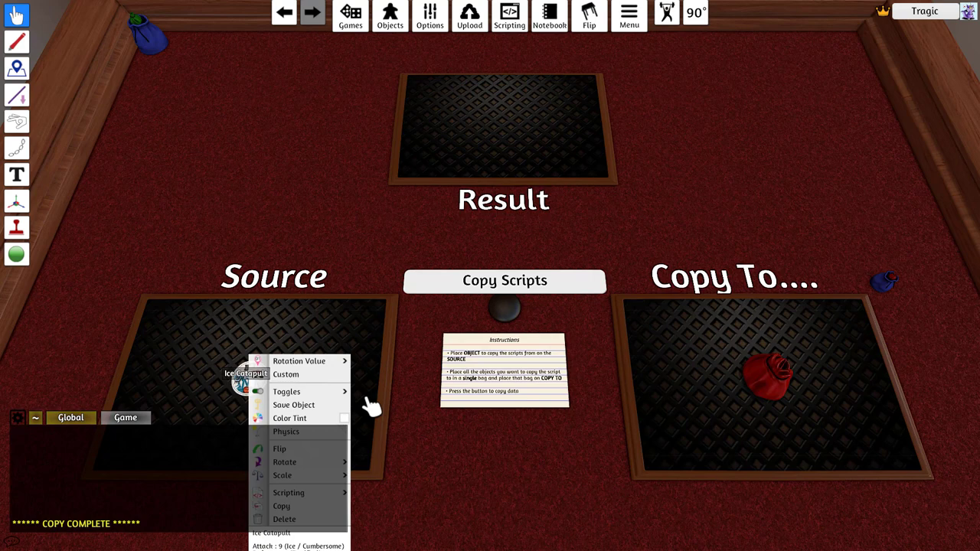
{"action": "mouse_move", "coordinate": [321, 494]}
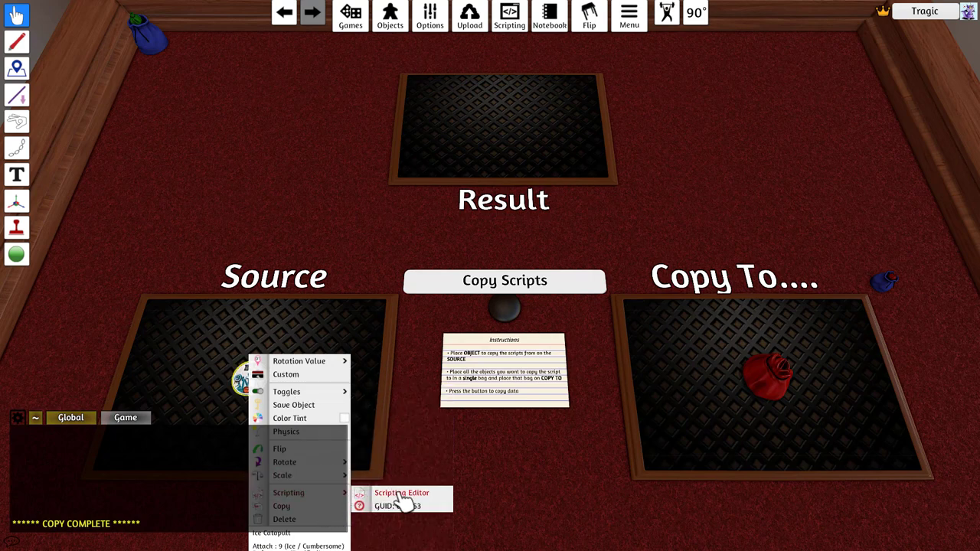
{"action": "left_click", "coordinate": [402, 494]}
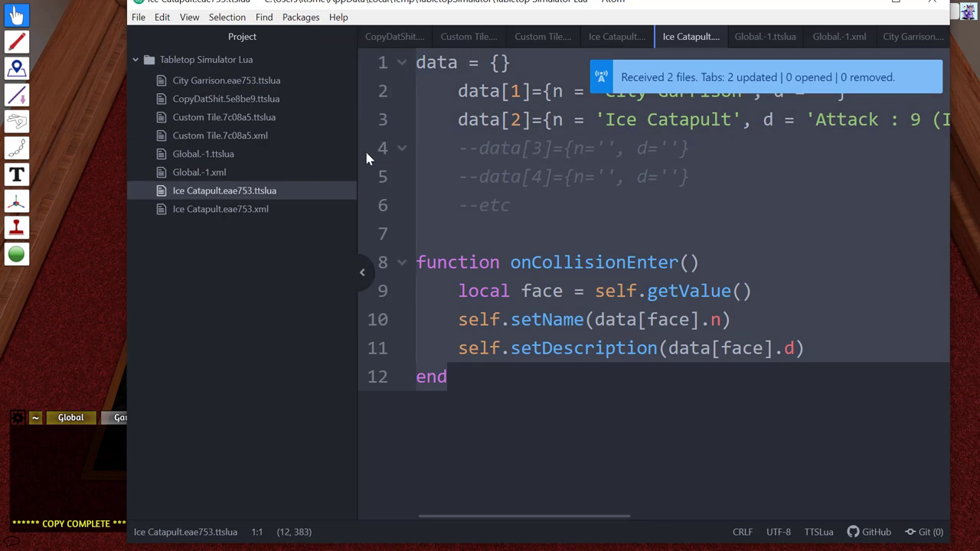
- Replace the token's entire script with an empty onLoad() function
{"action": "key", "text": "ctrl+a"}
{"action": "type", "text": "function on"}
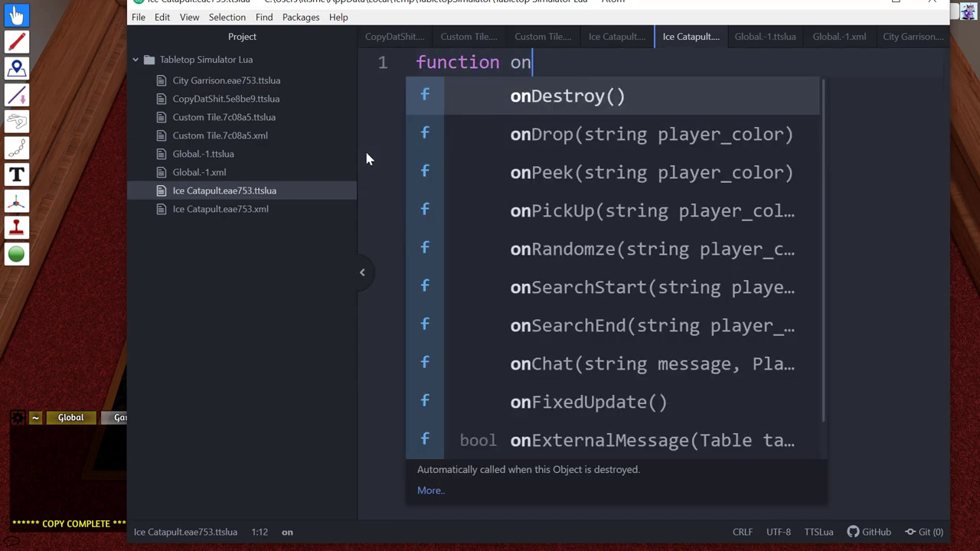
{"action": "type", "text": "Load"}
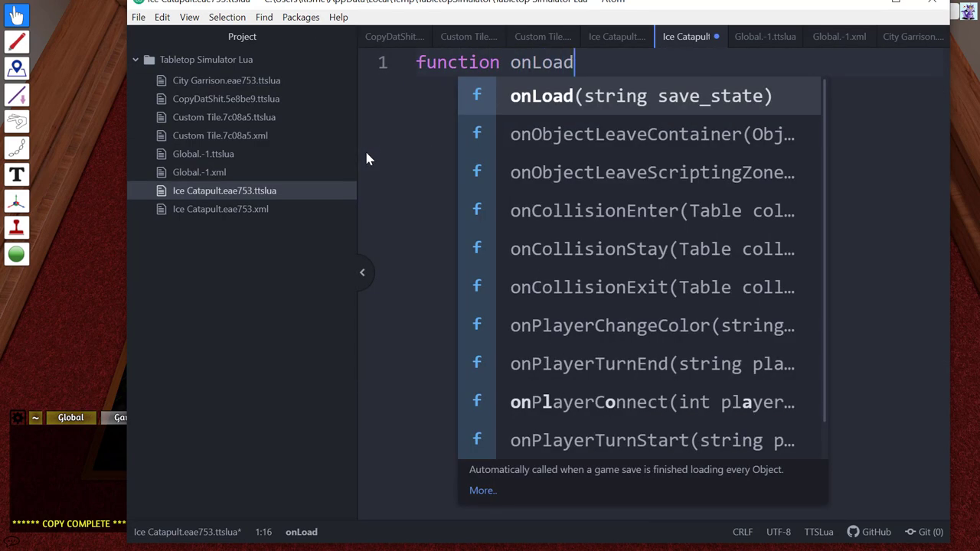
{"action": "type", "text": "()"}
{"action": "key", "text": "Return"}
{"action": "type", "text": "end"}
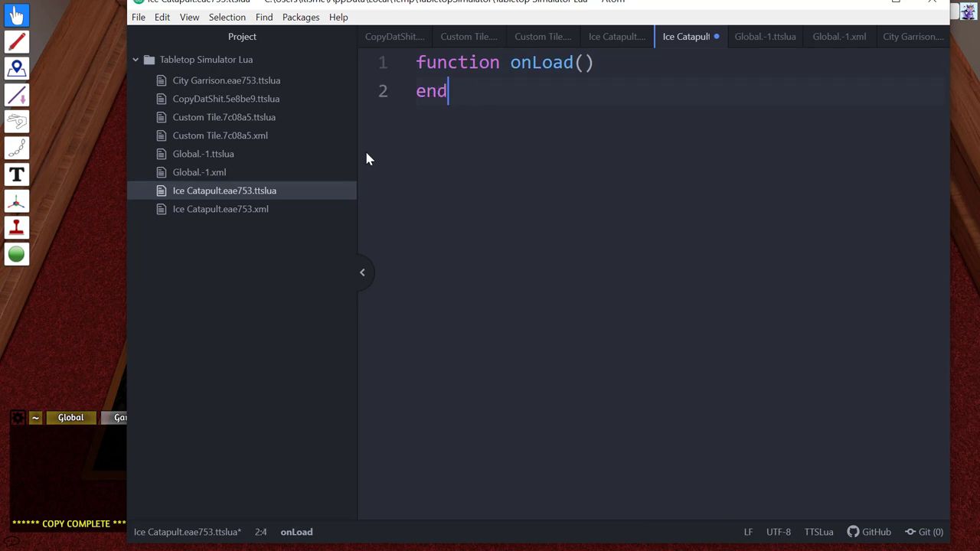
- Add a broadcastToAll call inside onLoad() and put its message argument in single quotes
{"action": "key", "text": "Home"}
{"action": "key", "text": "Return"}
{"action": "key", "text": "Up"}
{"action": "type", "text": "Br"}
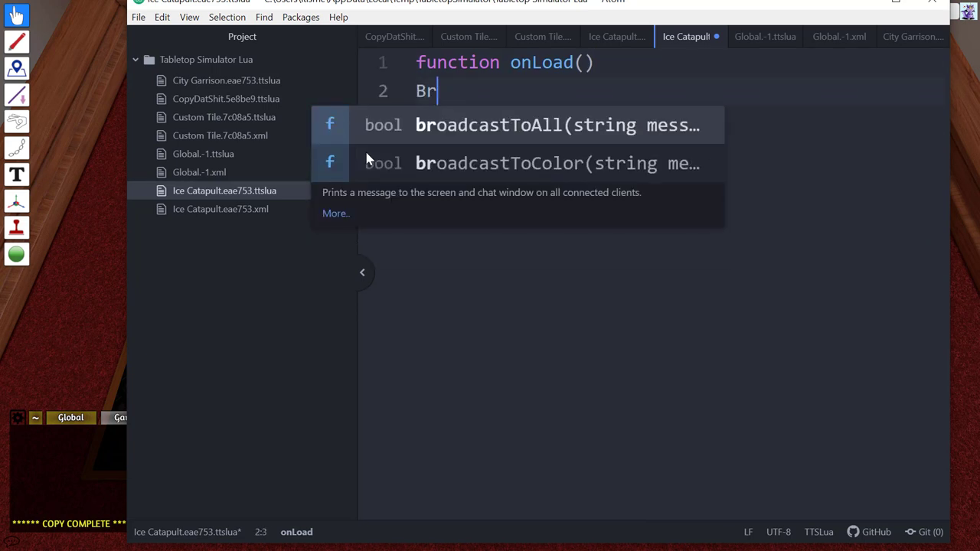
{"action": "key", "text": "Return"}
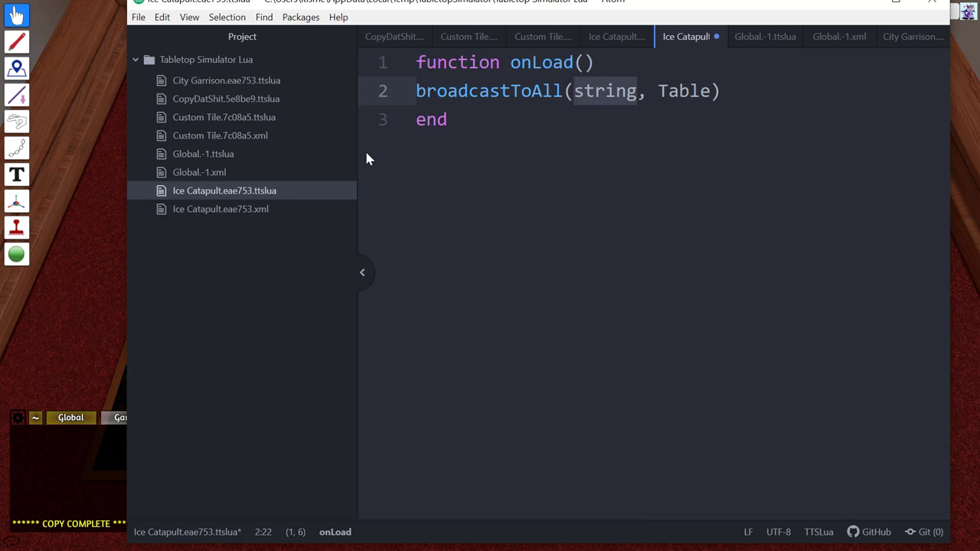
{"action": "type", "text": "'"}
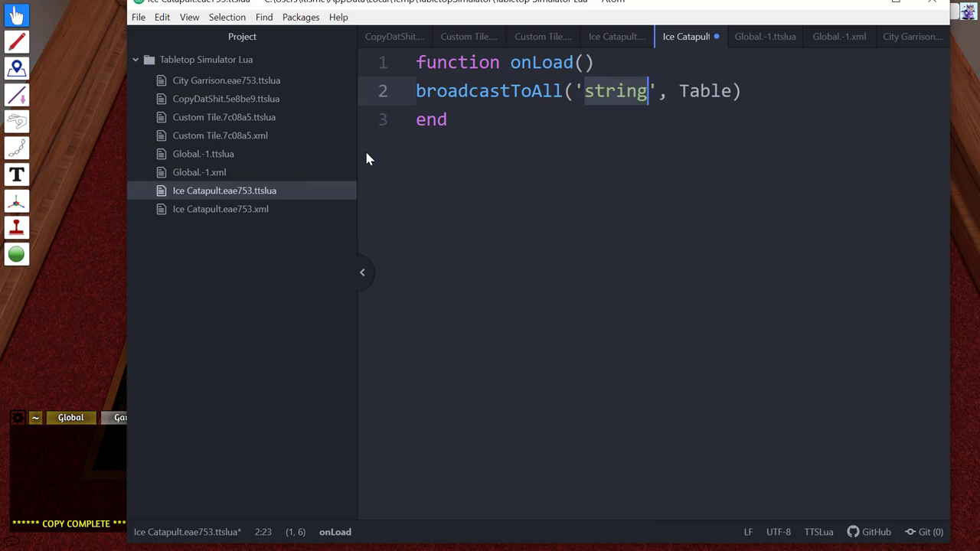
- Set the broadcastToAll message inside onLoad() to '**** I HAVE DONE SOMETHING ***'
{"action": "type", "text": "i ahve"}
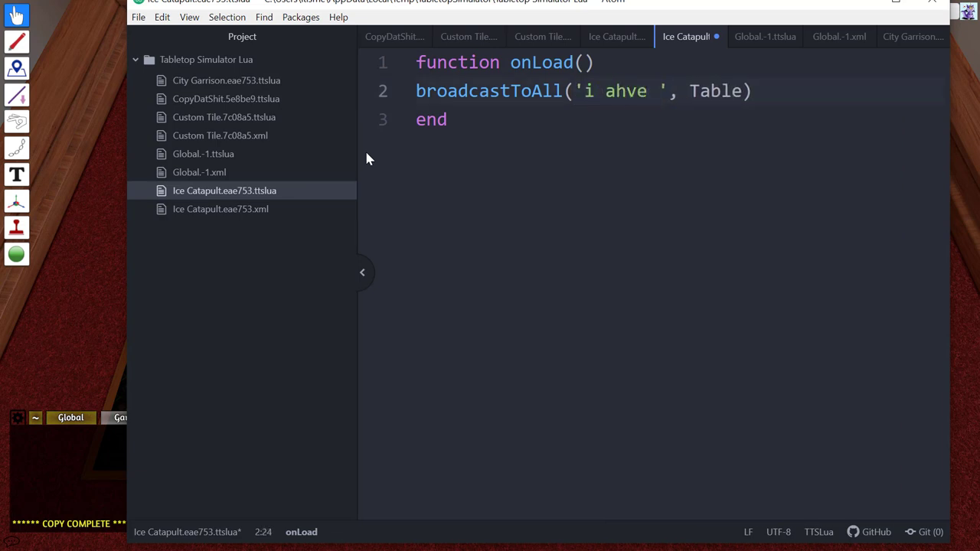
{"action": "key", "text": "ctrl+shift+Left"}
{"action": "key", "text": "ctrl+shift+Left"}
{"action": "type", "text": "****"}
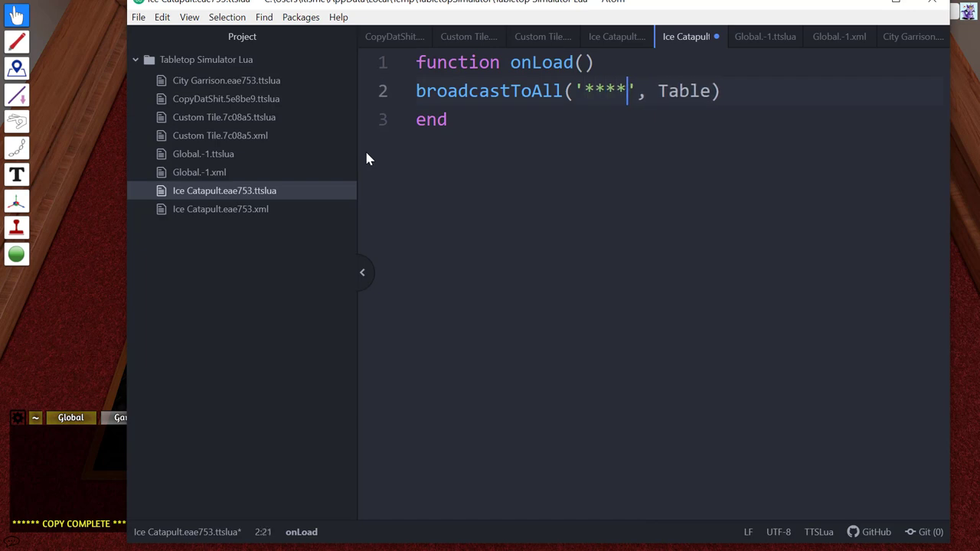
{"action": "type", "text": " i have done "}
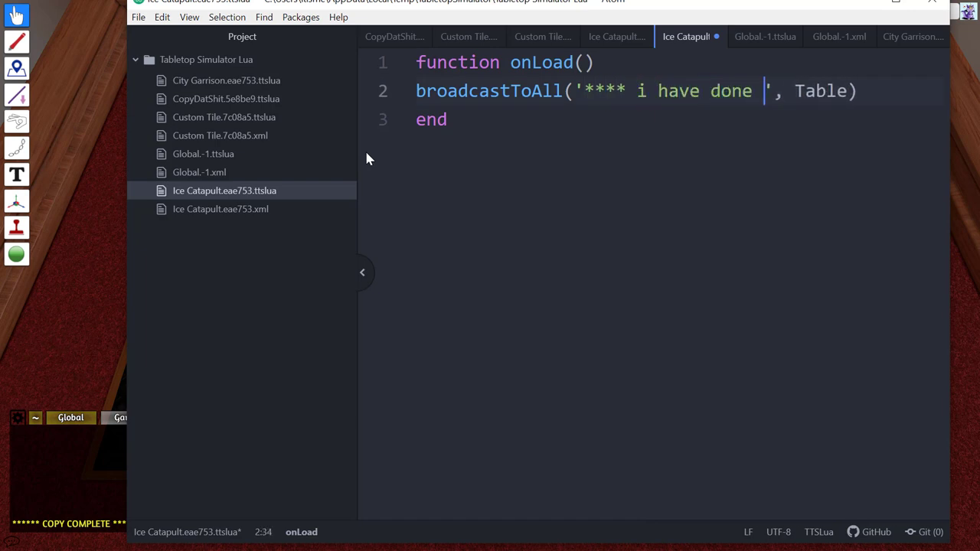
{"action": "type", "text": "womethying"}
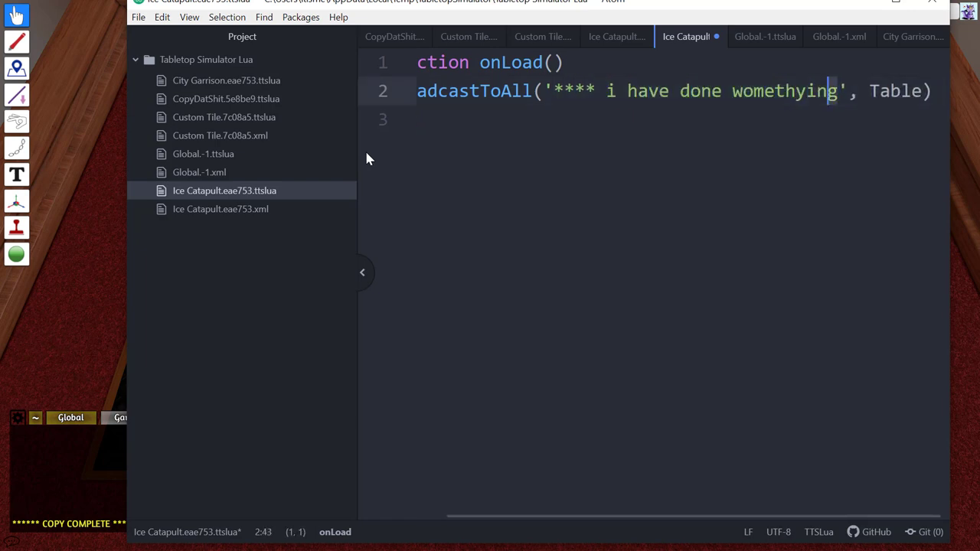
{"action": "key", "text": "ctrl+shift+Left"}
{"action": "key", "text": "ctrl+shift+Left"}
{"action": "key", "text": "ctrl+shift+Left"}
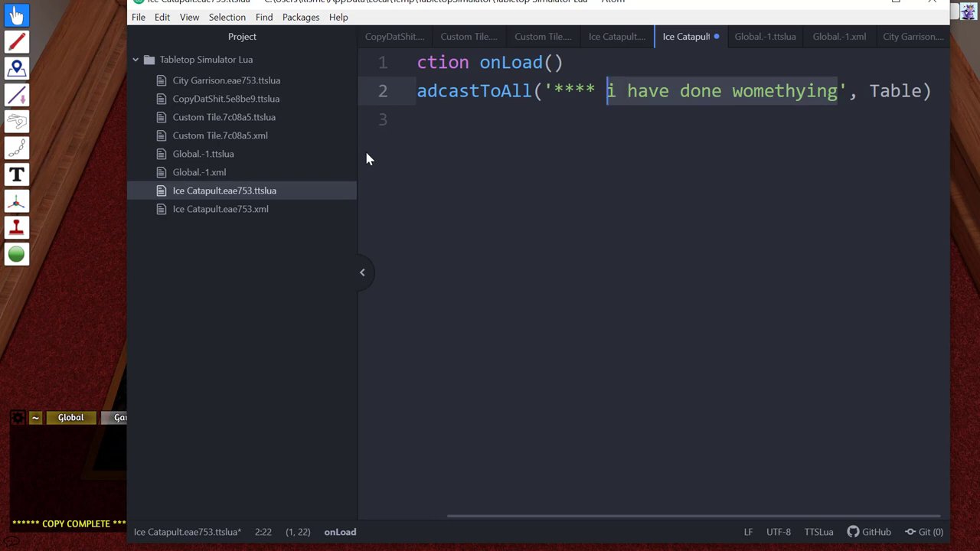
{"action": "type", "text": "I HAVE DONE "}
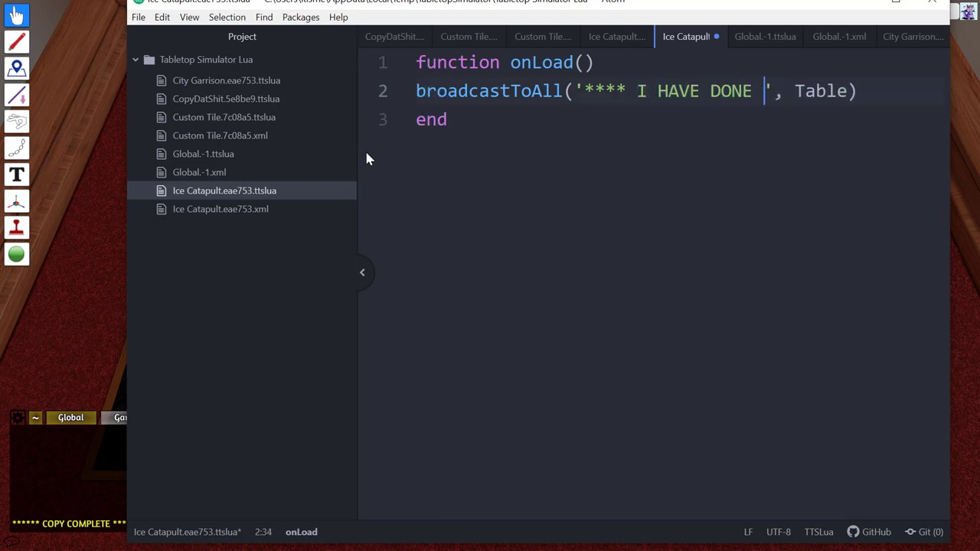
{"action": "type", "text": "SOMETHING"}
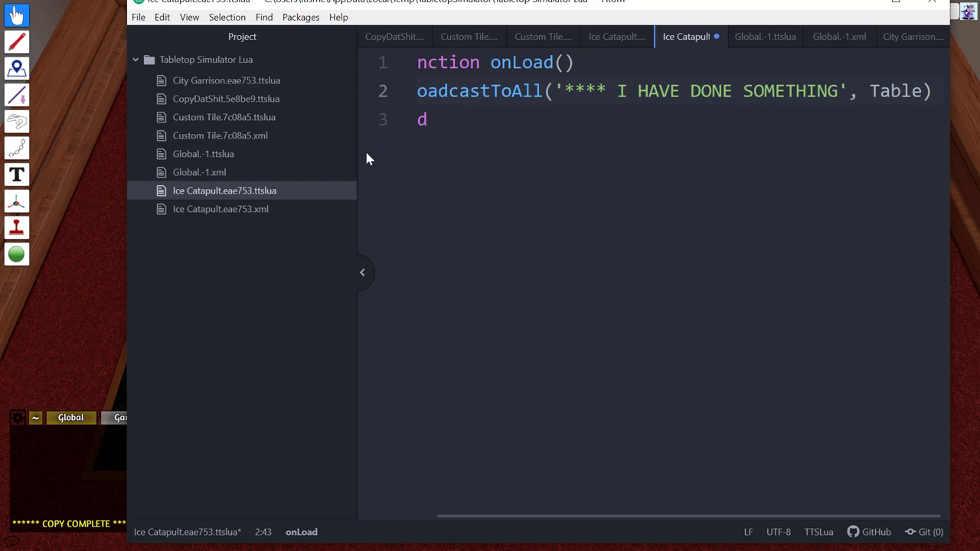
{"action": "type", "text": " ***'"}
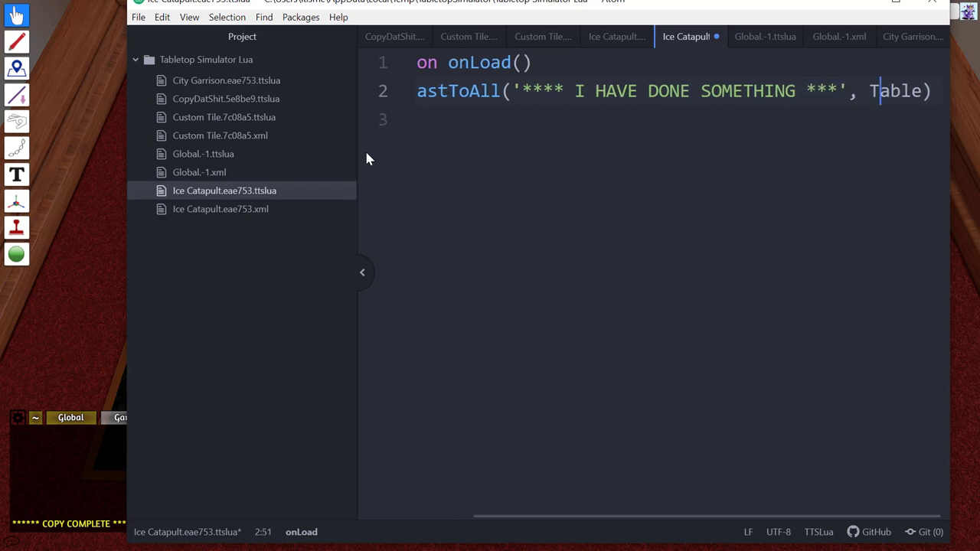
- Replace the Table placeholder in the broadcastToAll call with the colour 'Yellow'
{"action": "key", "text": "BackSpace"}
{"action": "key", "text": "BackSpace"}
{"action": "key", "text": "BackSpace"}
{"action": "key", "text": "BackSpace"}
{"action": "key", "text": "BackSpace"}
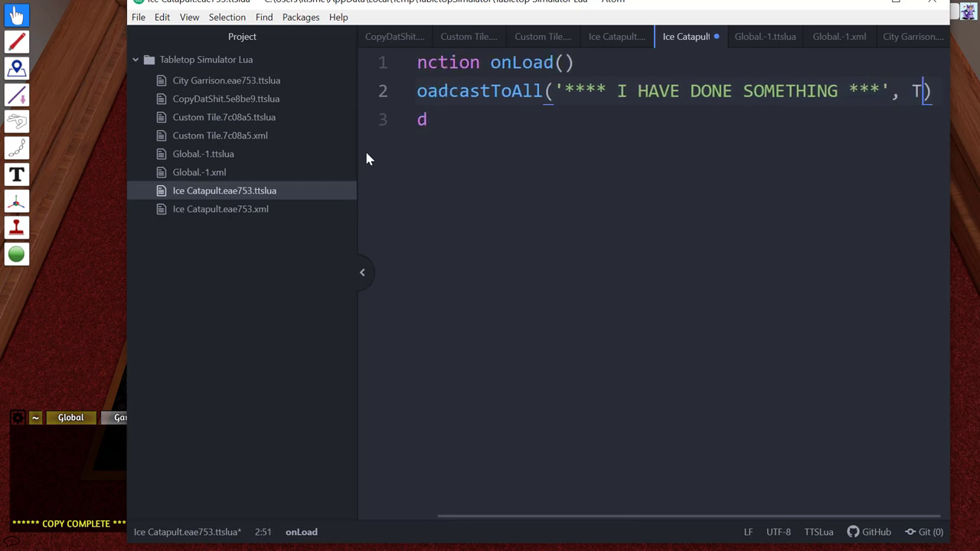
{"action": "type", "text": "'Yellow"}
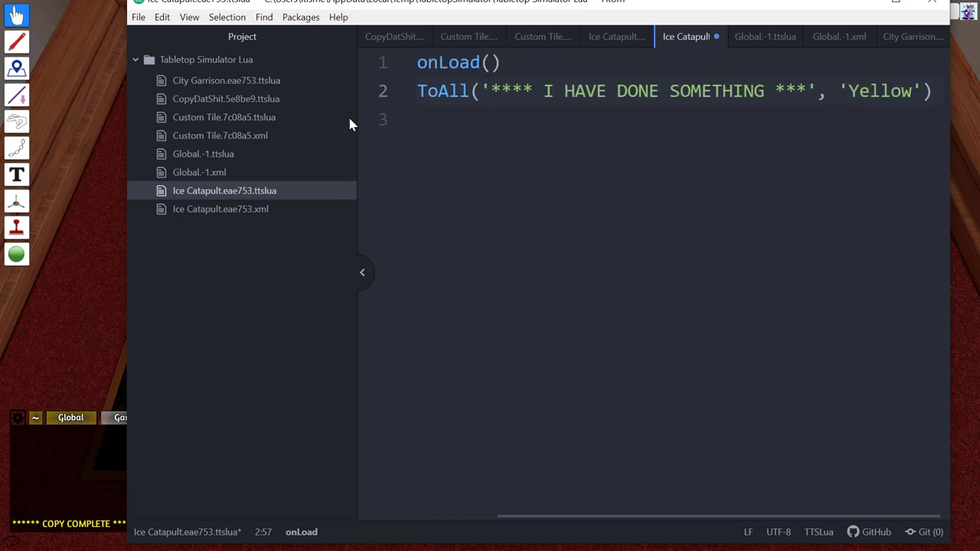
- Save and play the edited script, return to Tabletop Simulator and switch the Source token to state 2
{"action": "left_click", "coordinate": [299, 17]}
{"action": "mouse_move", "coordinate": [343, 299]}
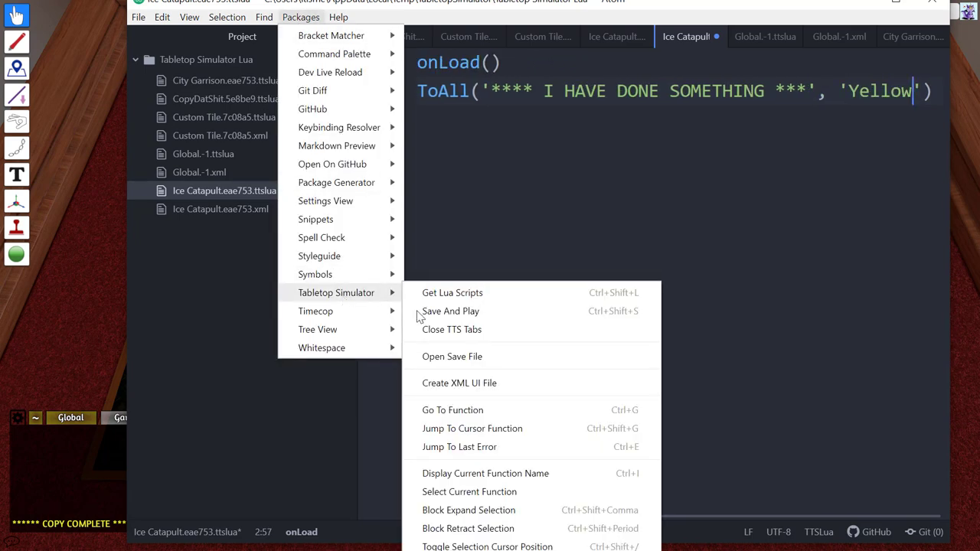
{"action": "left_click", "coordinate": [445, 317]}
{"action": "left_click", "coordinate": [116, 295]}
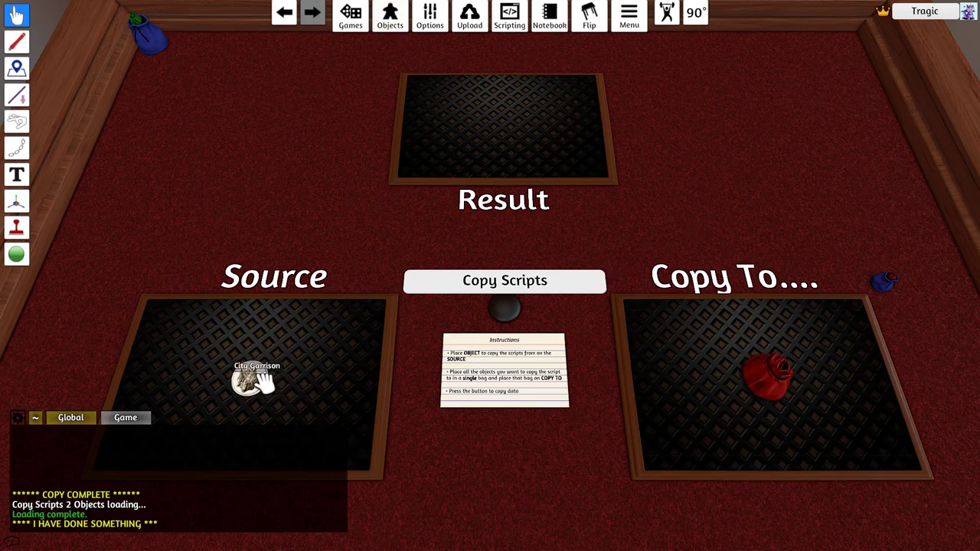
{"action": "key", "text": "2"}
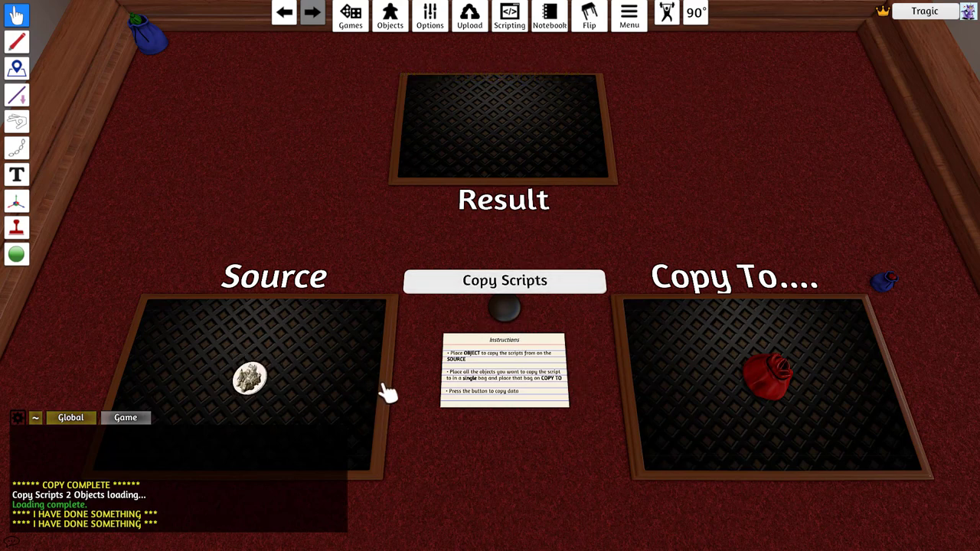
- Run Copy Scripts and take several tokens out of the green bag on the Result mat
{"action": "left_click", "coordinate": [536, 280]}
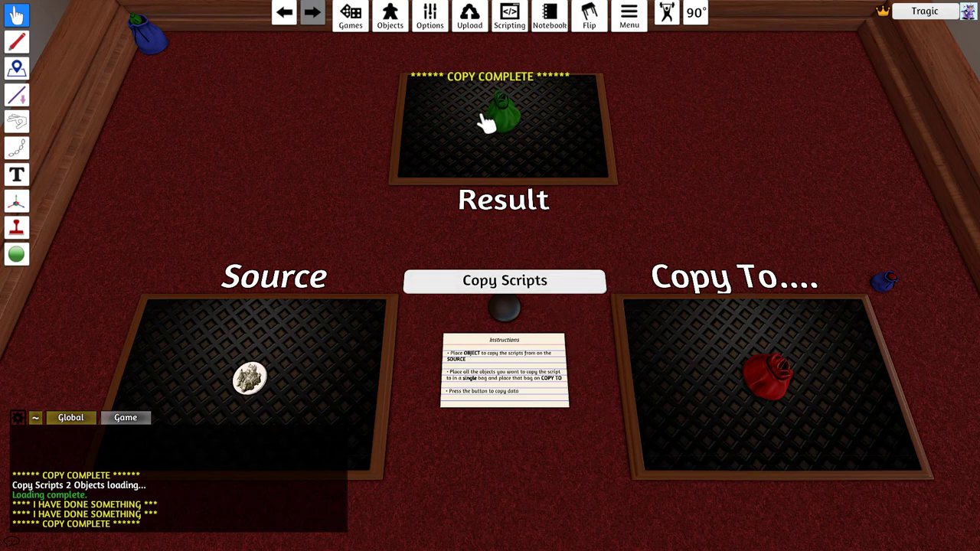
{"action": "mouse_move", "coordinate": [507, 125]}
{"action": "left_click_drag", "start_coordinate": [506, 119], "coordinate": [547, 111]}
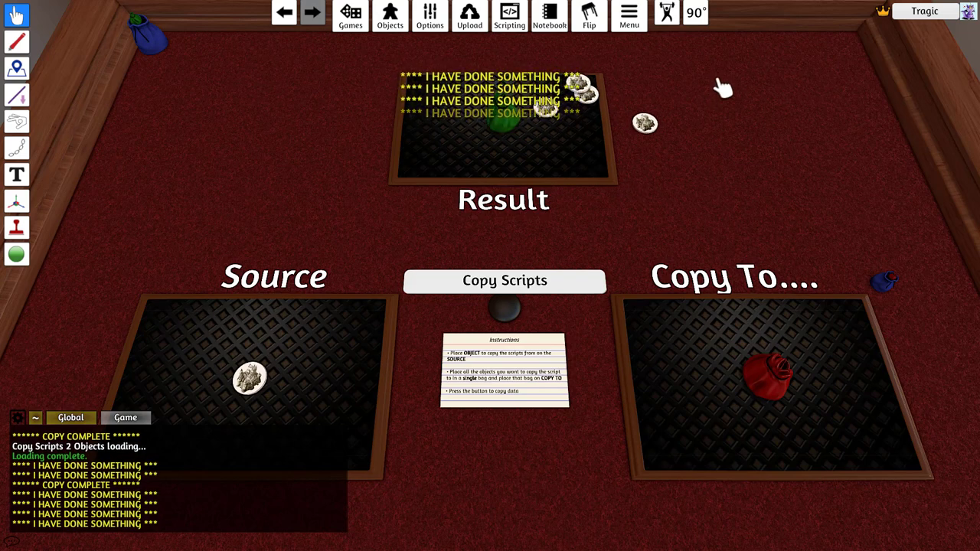
- Delete the green bag and its loose tokens around the Result mat, plus the red bag on the Copy To mat
{"action": "left_click_drag", "start_coordinate": [715, 62], "coordinate": [429, 168]}
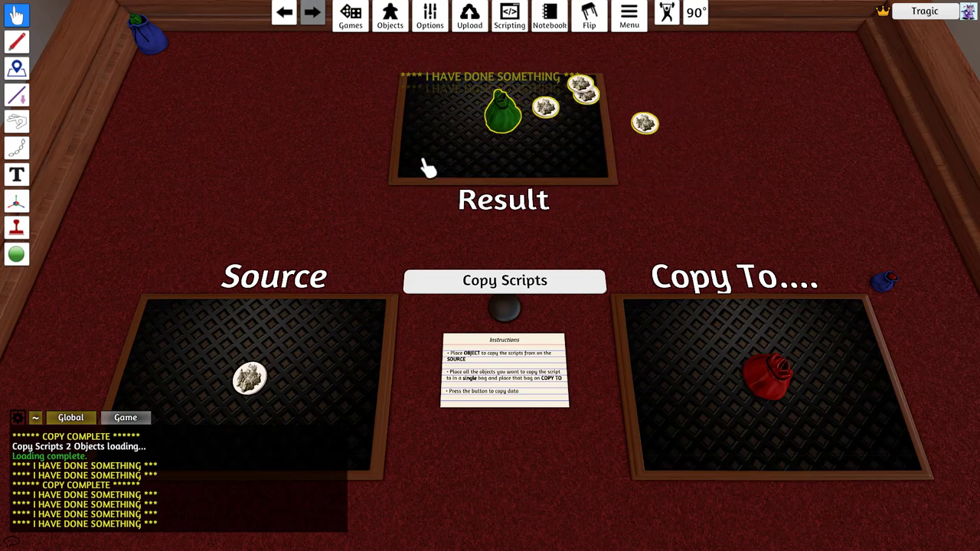
{"action": "key", "text": "Delete"}
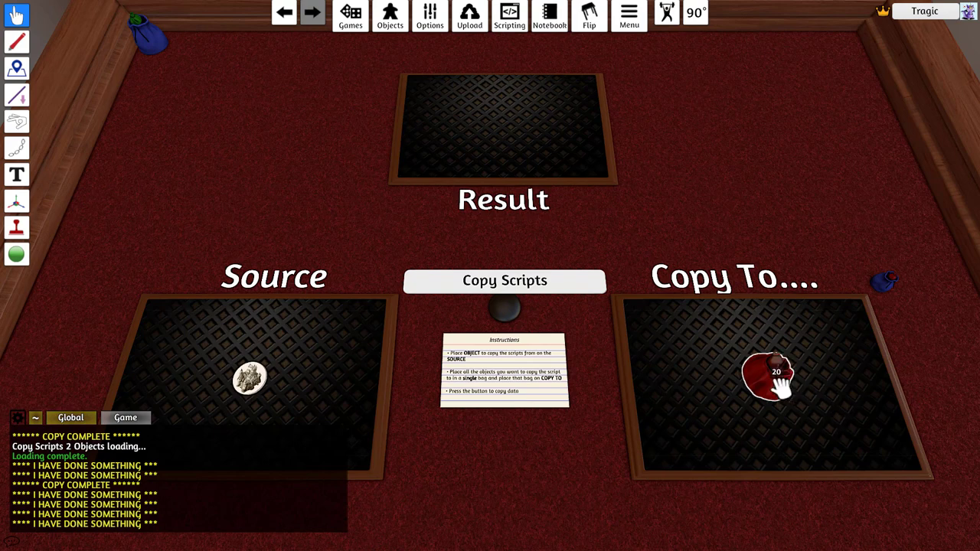
{"action": "key", "text": "Delete"}
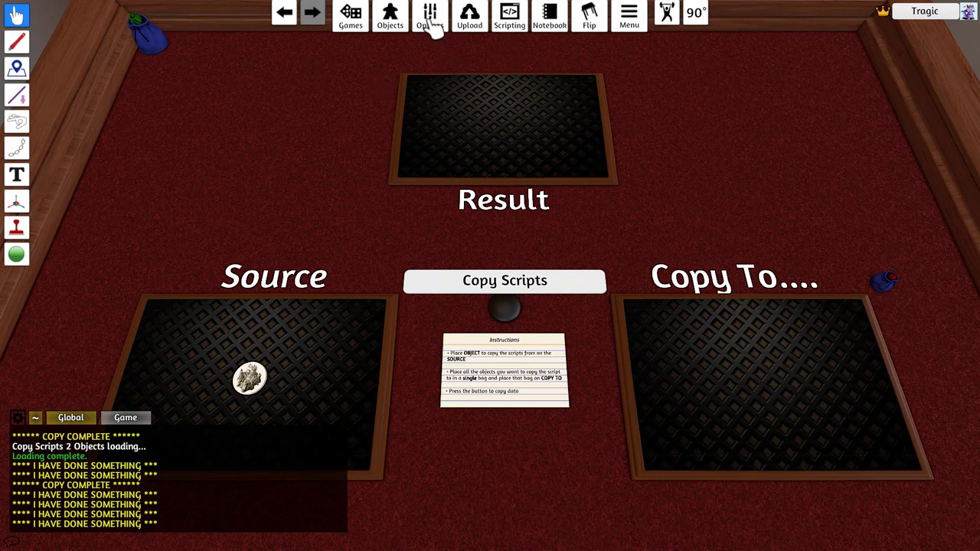
- Add a white, a red and a blue marble to the table beside the Result label
{"action": "mouse_move", "coordinate": [394, 23]}
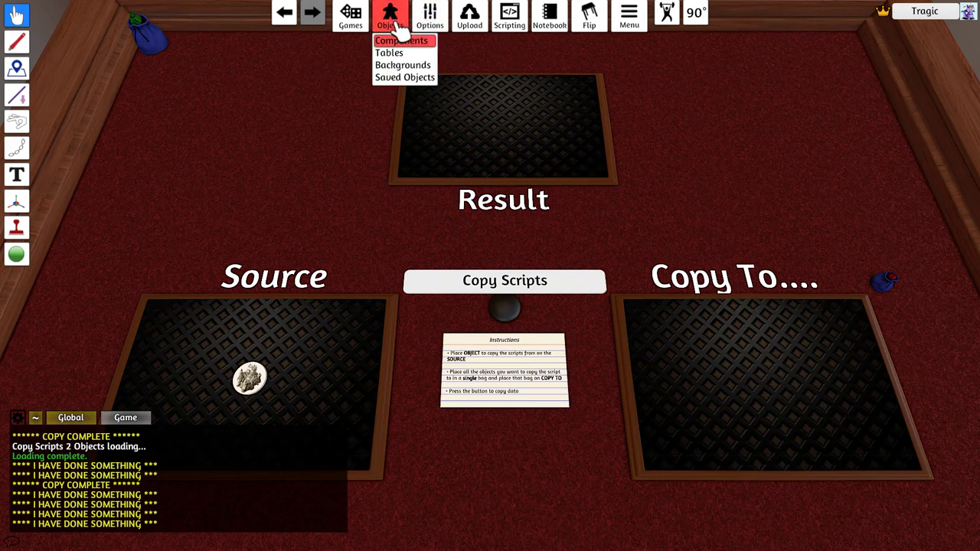
{"action": "left_click", "coordinate": [420, 42]}
{"action": "left_click", "coordinate": [789, 341]}
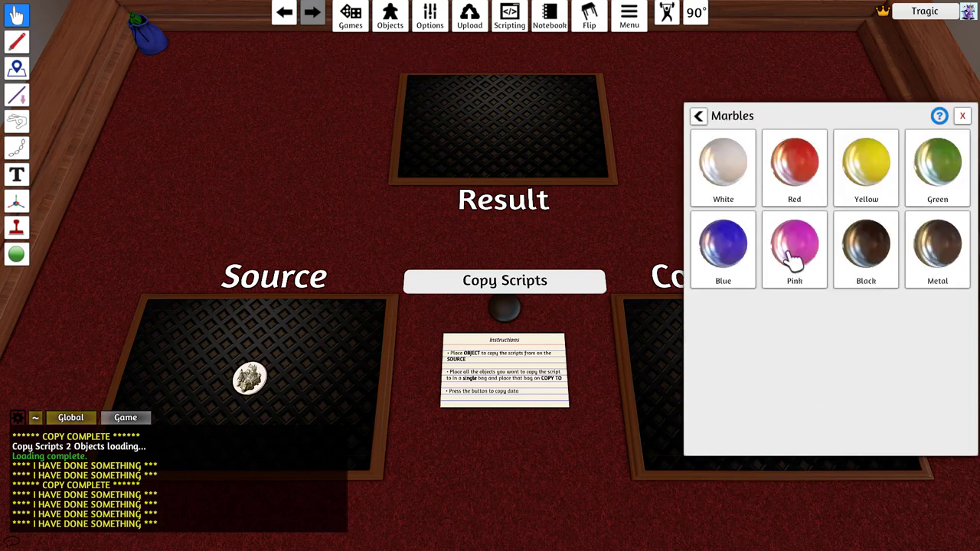
{"action": "left_click_drag", "start_coordinate": [658, 203], "coordinate": [609, 211]}
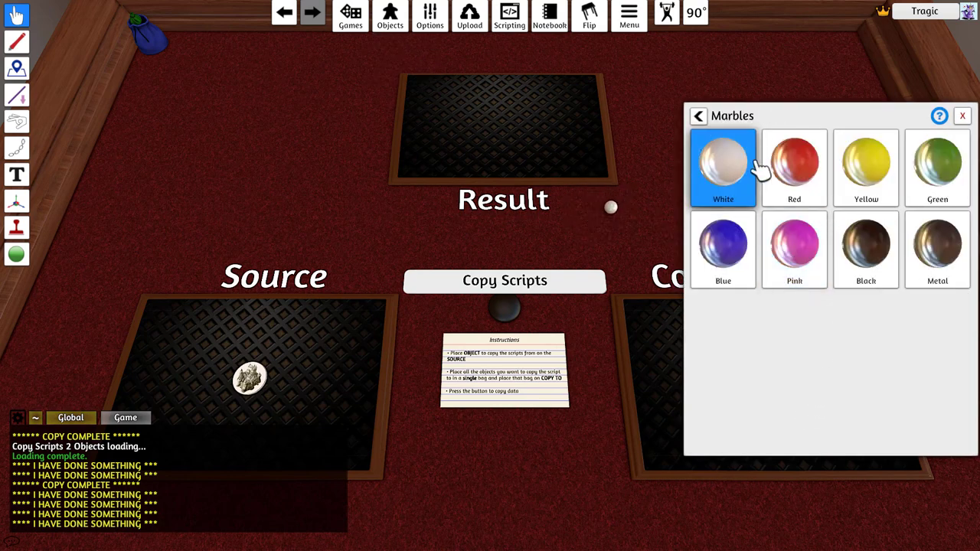
{"action": "left_click_drag", "start_coordinate": [747, 169], "coordinate": [648, 178]}
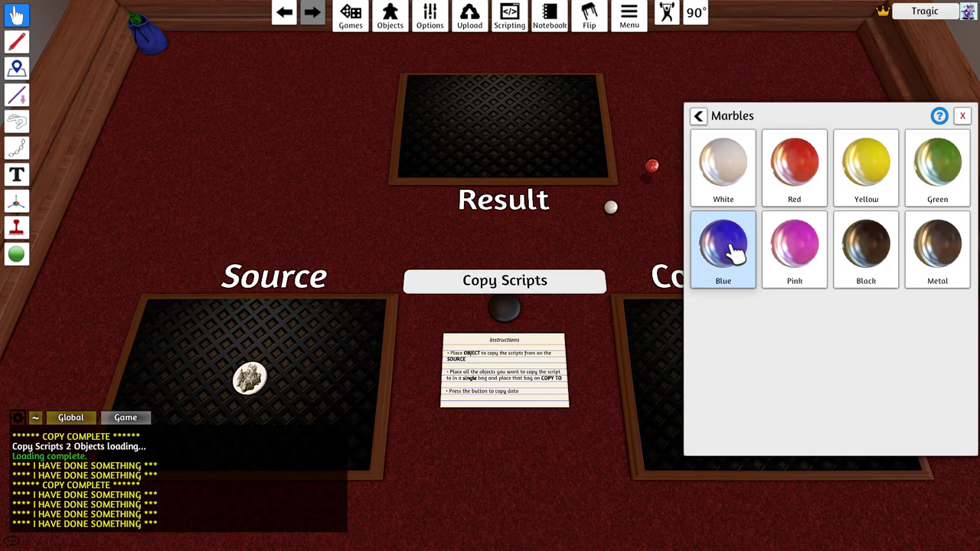
{"action": "left_click_drag", "start_coordinate": [729, 248], "coordinate": [590, 203]}
- Add a plastic D20 and a red plastic D6 to the table next to the marbles
{"action": "left_click", "coordinate": [699, 116]}
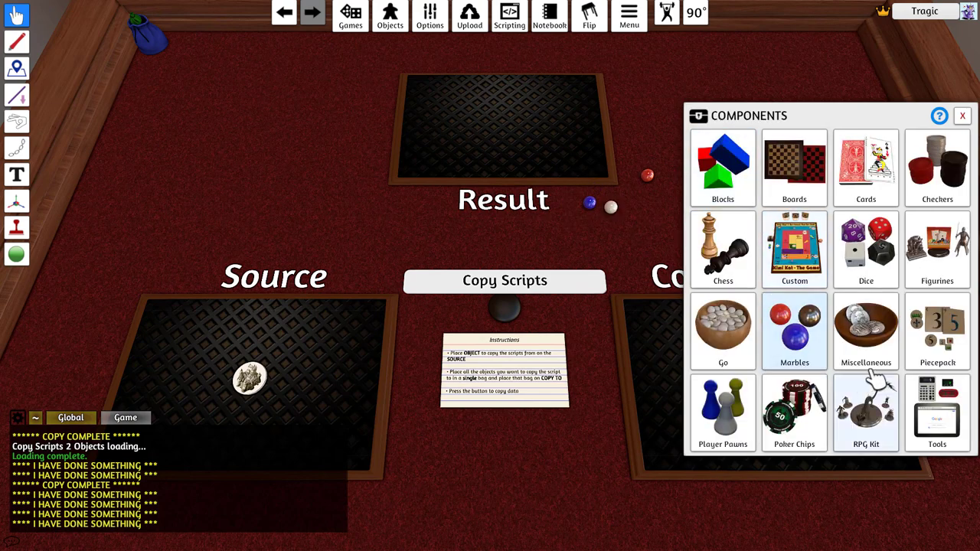
{"action": "left_click", "coordinate": [879, 249]}
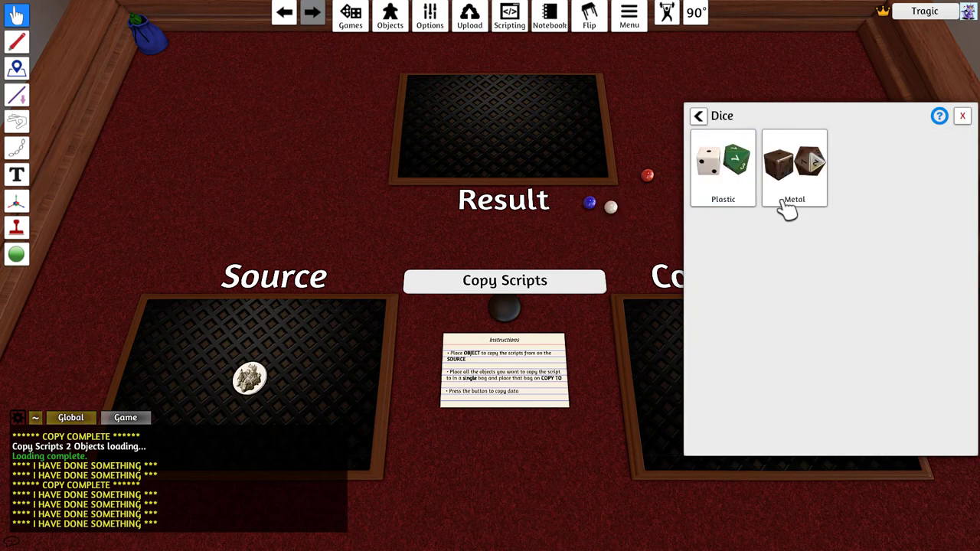
{"action": "left_click", "coordinate": [705, 166]}
{"action": "left_click_drag", "start_coordinate": [789, 249], "coordinate": [601, 210]}
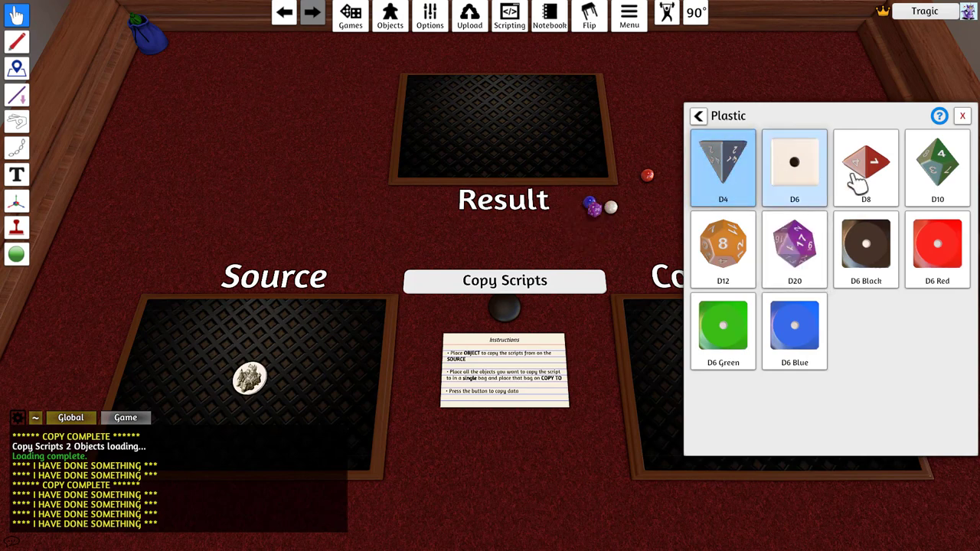
{"action": "left_click_drag", "start_coordinate": [967, 255], "coordinate": [652, 196]}
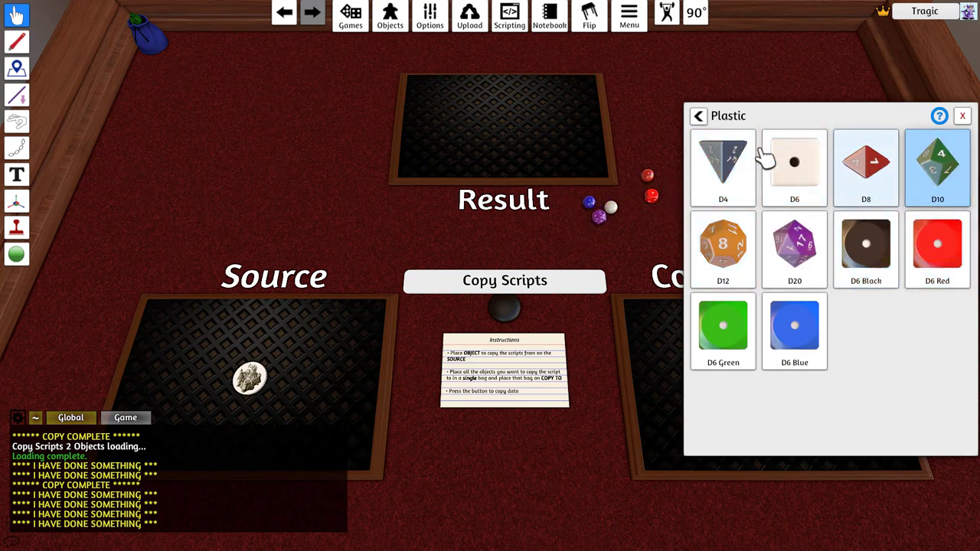
- Add a chrome rook and a chrome queen from the metal chess pieces and close the components window
{"action": "left_click", "coordinate": [699, 116]}
{"action": "left_click", "coordinate": [696, 118]}
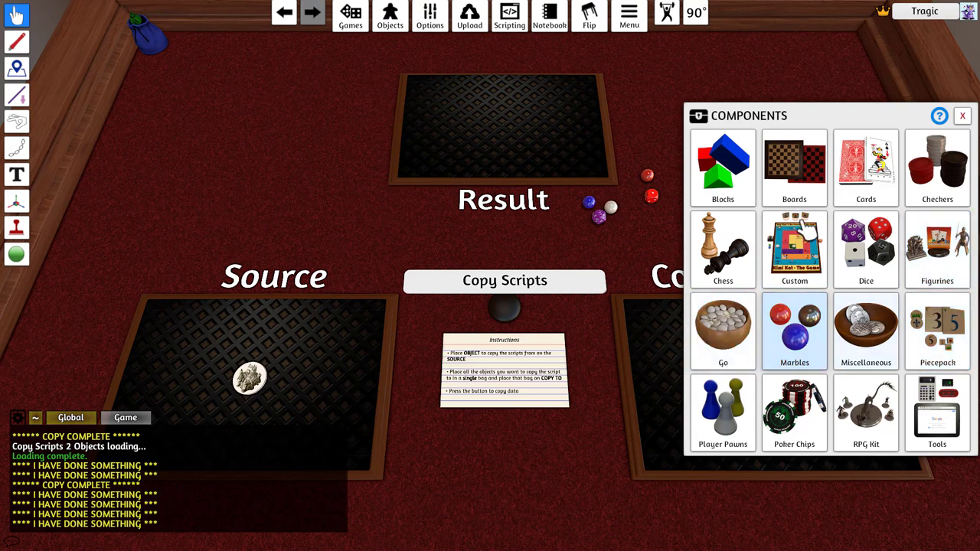
{"action": "left_click", "coordinate": [750, 260]}
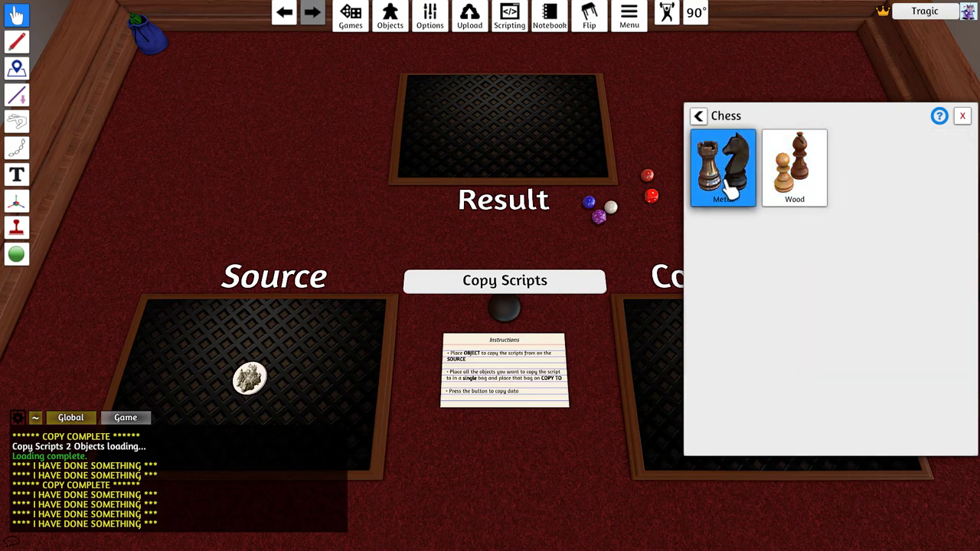
{"action": "left_click", "coordinate": [726, 175]}
{"action": "left_click", "coordinate": [795, 184]}
{"action": "left_click", "coordinate": [723, 165]}
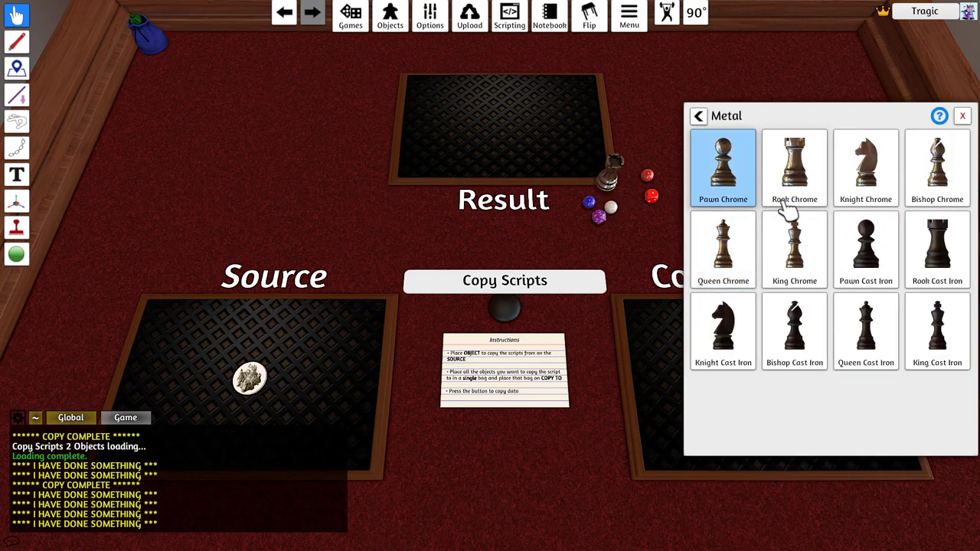
{"action": "left_click", "coordinate": [723, 245]}
{"action": "left_click", "coordinate": [963, 115]}
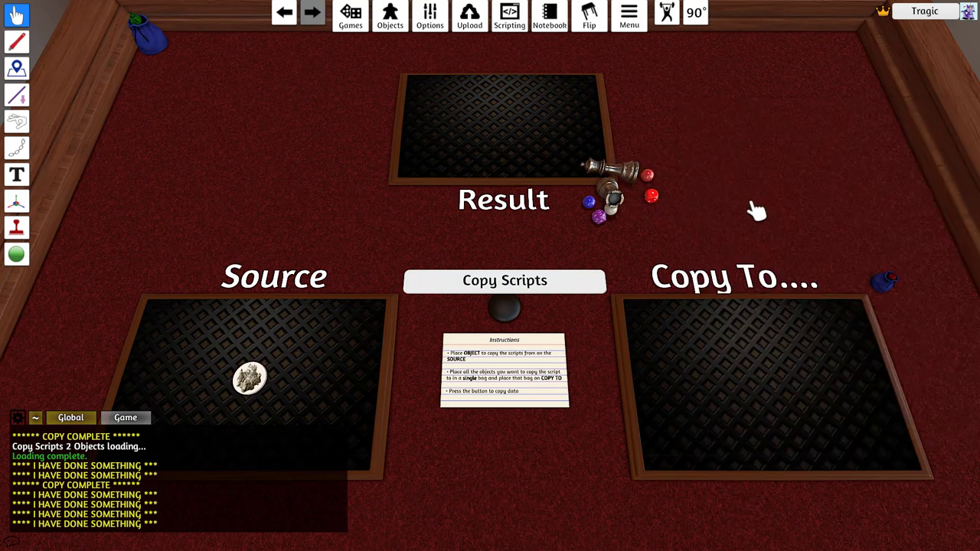
- Take a red bag from the small blue bag onto the Copy To mat and put the marbles, dice and chess pieces inside
{"action": "left_click_drag", "start_coordinate": [890, 285], "coordinate": [723, 375]}
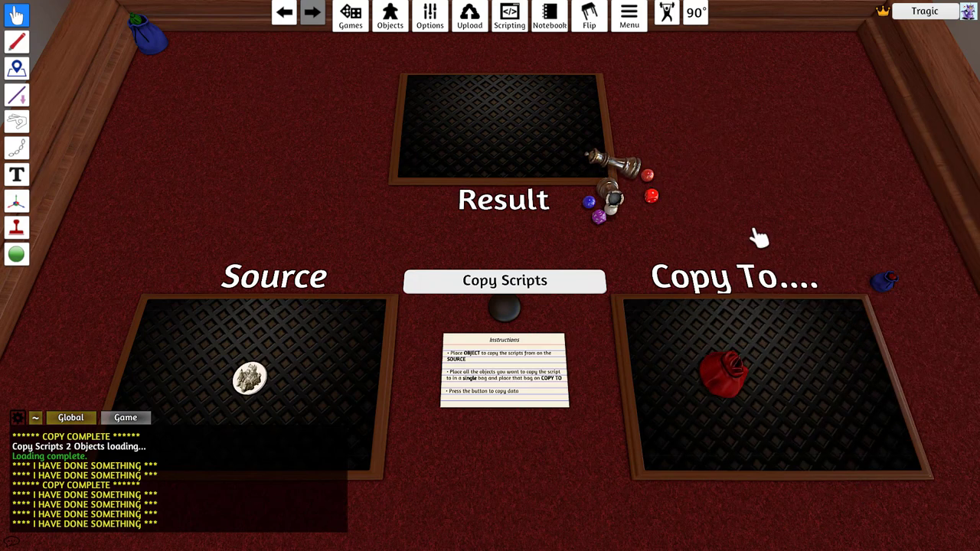
{"action": "left_click_drag", "start_coordinate": [725, 150], "coordinate": [550, 227]}
{"action": "left_click_drag", "start_coordinate": [615, 201], "coordinate": [725, 373]}
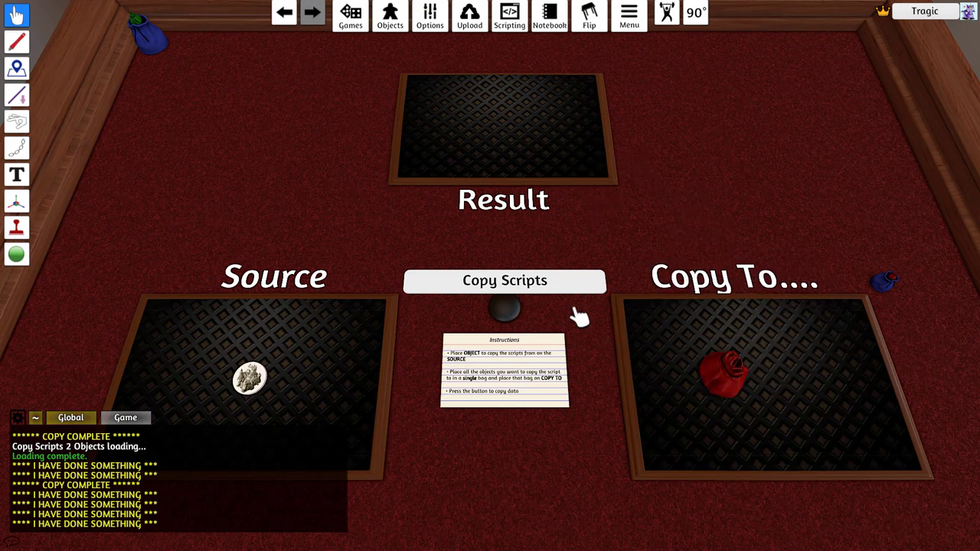
- Run Copy Scripts on the bag of mixed objects, then delete the resulting green bag and its spilled contents
{"action": "left_click", "coordinate": [558, 285]}
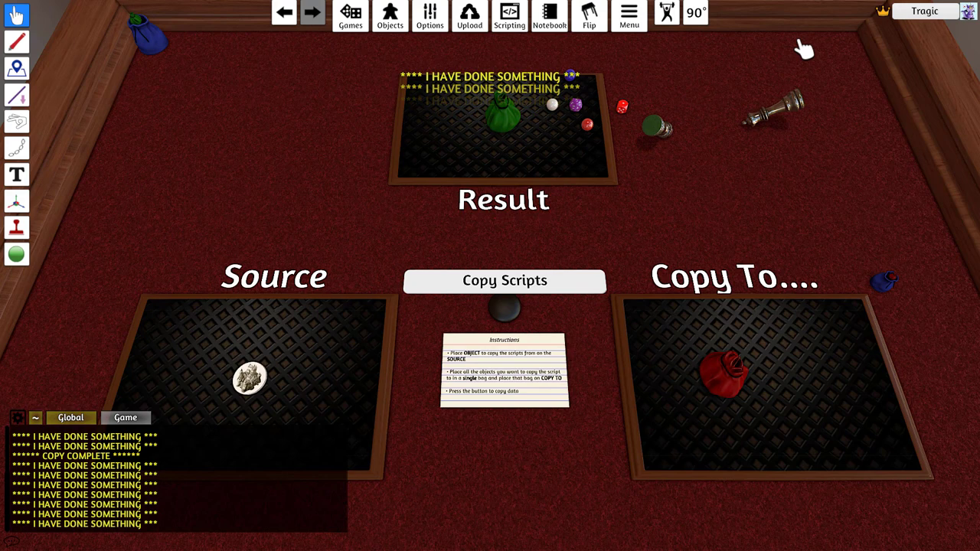
{"action": "left_click_drag", "start_coordinate": [837, 210], "coordinate": [453, 35]}
{"action": "key", "text": "Delete"}
- Move the token off the Source mat and the red bag off the Copy To mat, and test Copy Scripts with both mats empty
{"action": "left_click_drag", "start_coordinate": [249, 382], "coordinate": [291, 216]}
{"action": "left_click_drag", "start_coordinate": [723, 383], "coordinate": [747, 222]}
{"action": "left_click", "coordinate": [476, 284]}
- Return the token and the red bag to their mats and paste a second copy of the token onto the Source mat
{"action": "left_click_drag", "start_coordinate": [262, 211], "coordinate": [260, 387]}
{"action": "left_click_drag", "start_coordinate": [740, 223], "coordinate": [747, 374]}
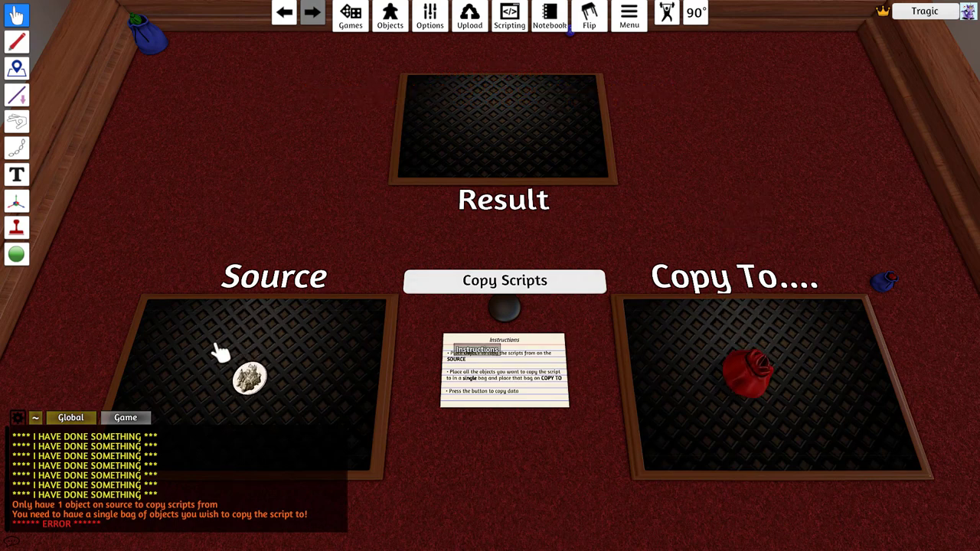
{"action": "key", "text": "ctrl+v"}
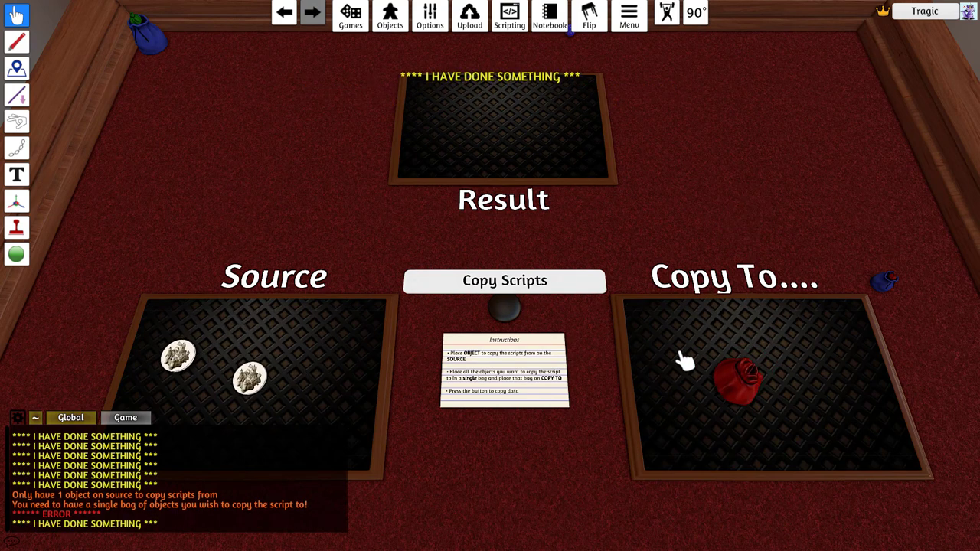
- Test Copy Scripts with two tokens on the Source mat, then remove the extra token from the mat
{"action": "left_click", "coordinate": [540, 283]}
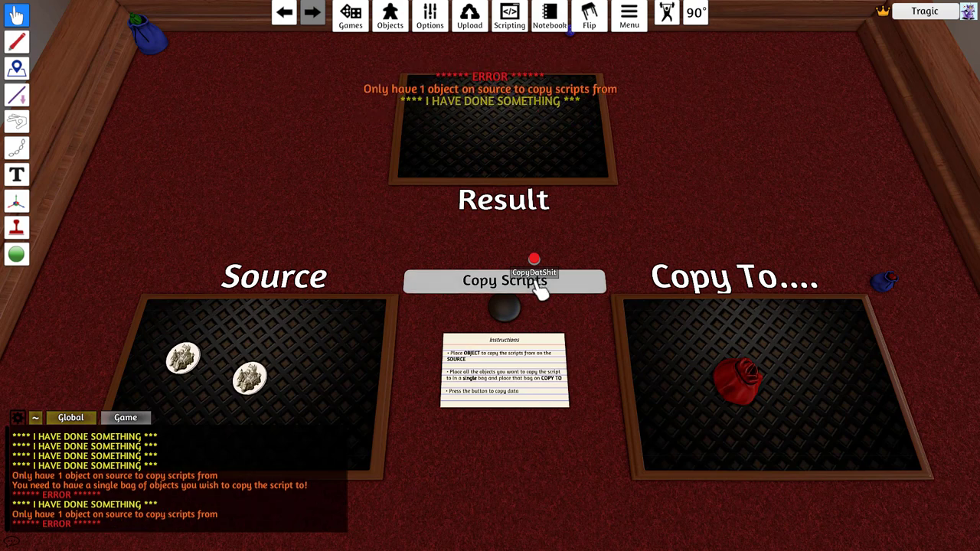
{"action": "left_click_drag", "start_coordinate": [184, 364], "coordinate": [731, 398]}
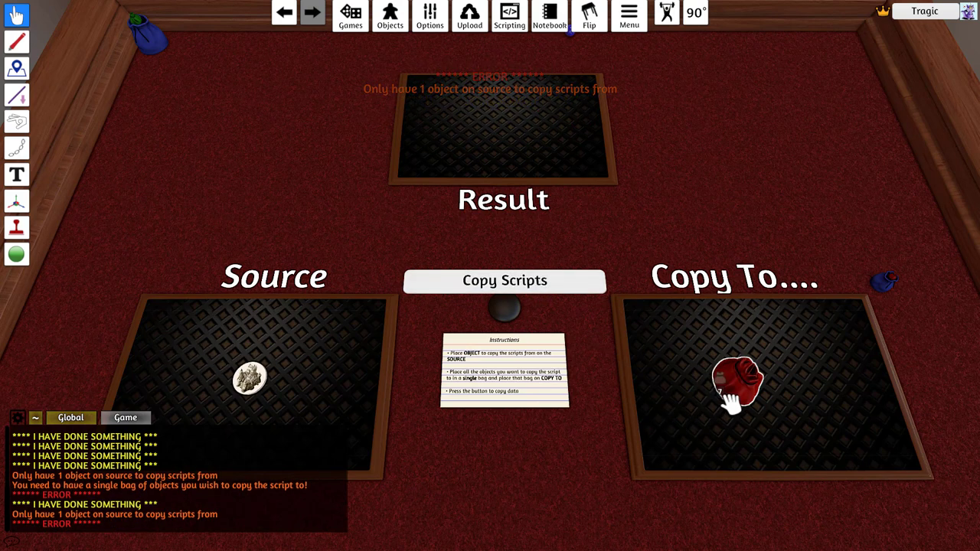
- Test Copy Scripts with a second red bag pasted onto the Copy To mat, and again with both bags moved off it
{"action": "key", "text": "ctrl+v"}
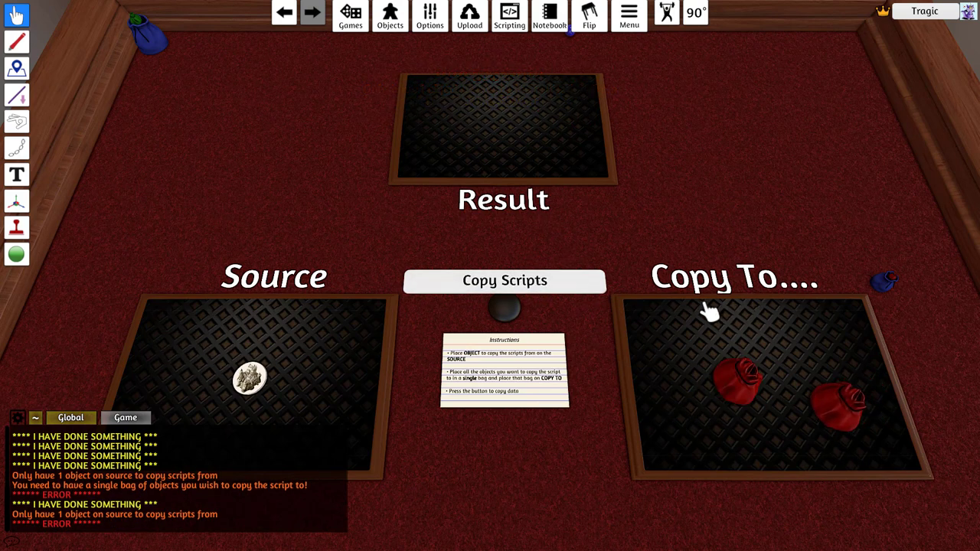
{"action": "left_click", "coordinate": [521, 305]}
{"action": "left_click_drag", "start_coordinate": [690, 335], "coordinate": [850, 165]}
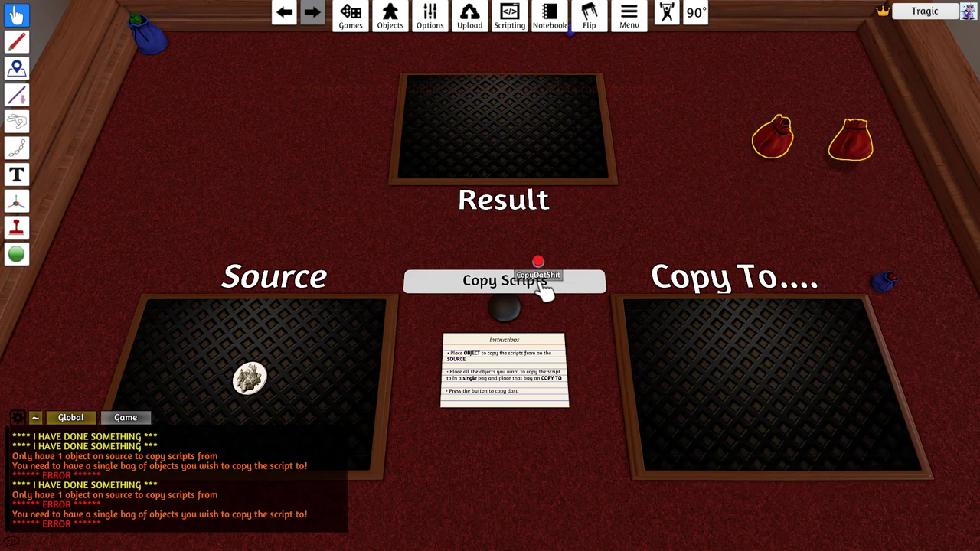
{"action": "left_click", "coordinate": [542, 288]}
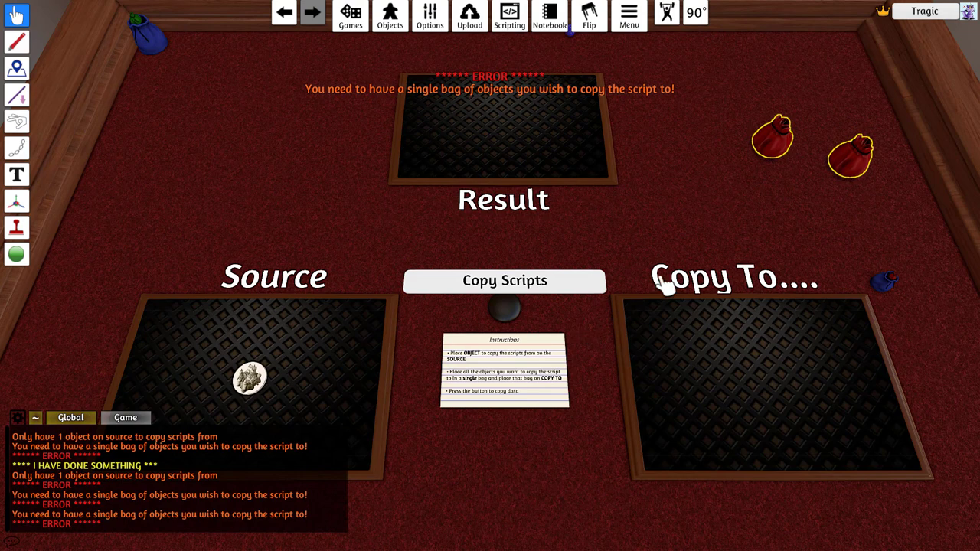
- Return one red bag to the Copy To mat and run Copy Scripts with the single token on the Source mat
{"action": "left_click_drag", "start_coordinate": [749, 116], "coordinate": [905, 202]}
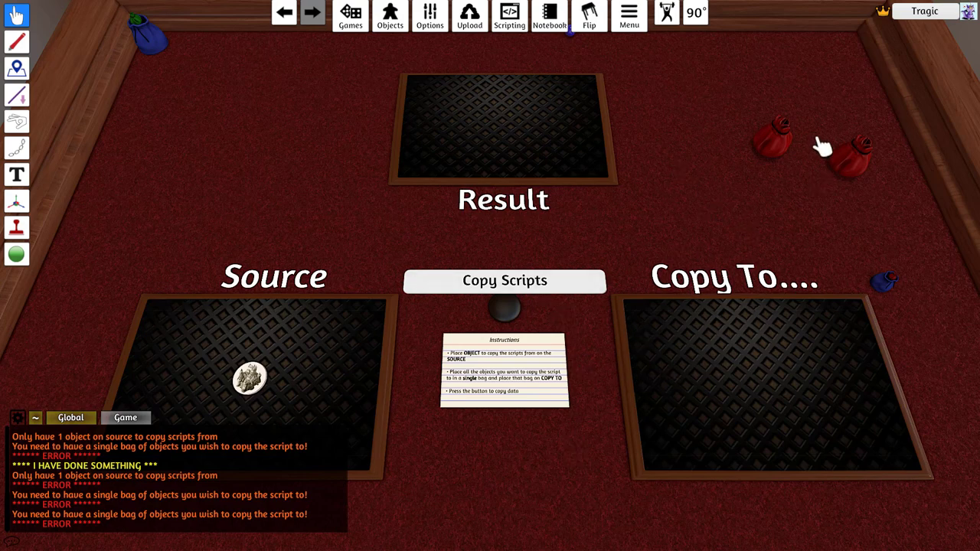
{"action": "left_click_drag", "start_coordinate": [780, 139], "coordinate": [773, 380]}
{"action": "left_click", "coordinate": [487, 288]}
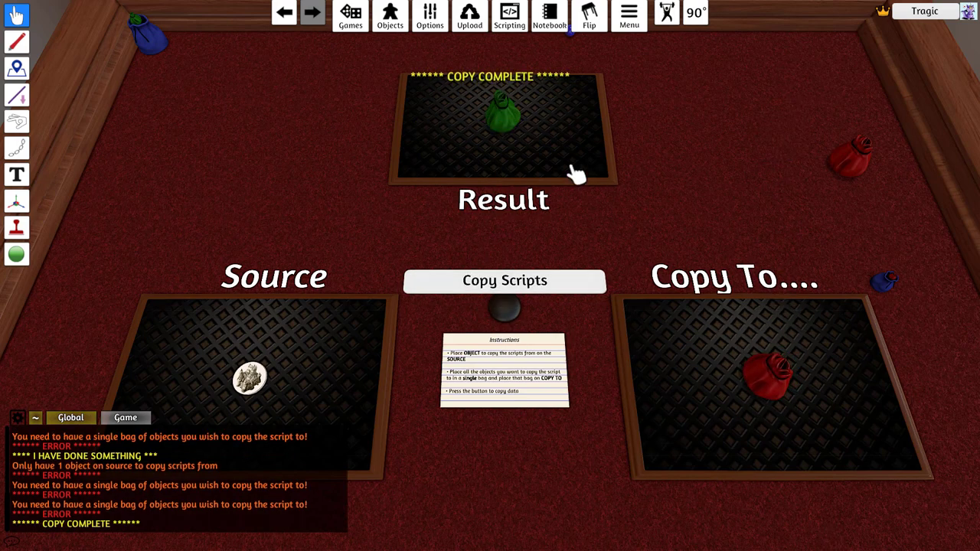